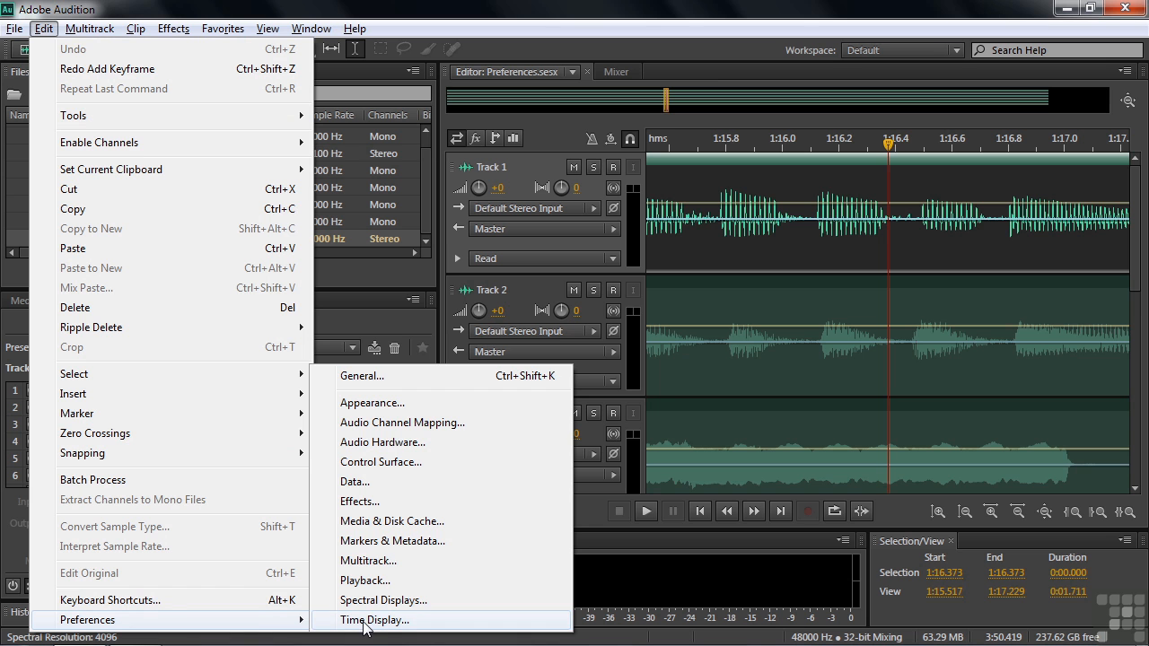
Step: In the Appearance preferences, try the Midnight Blues, Adobe Gray and Seattle Blues presets, and return to the Default preset
{"action": "left_click", "coordinate": [383, 410]}
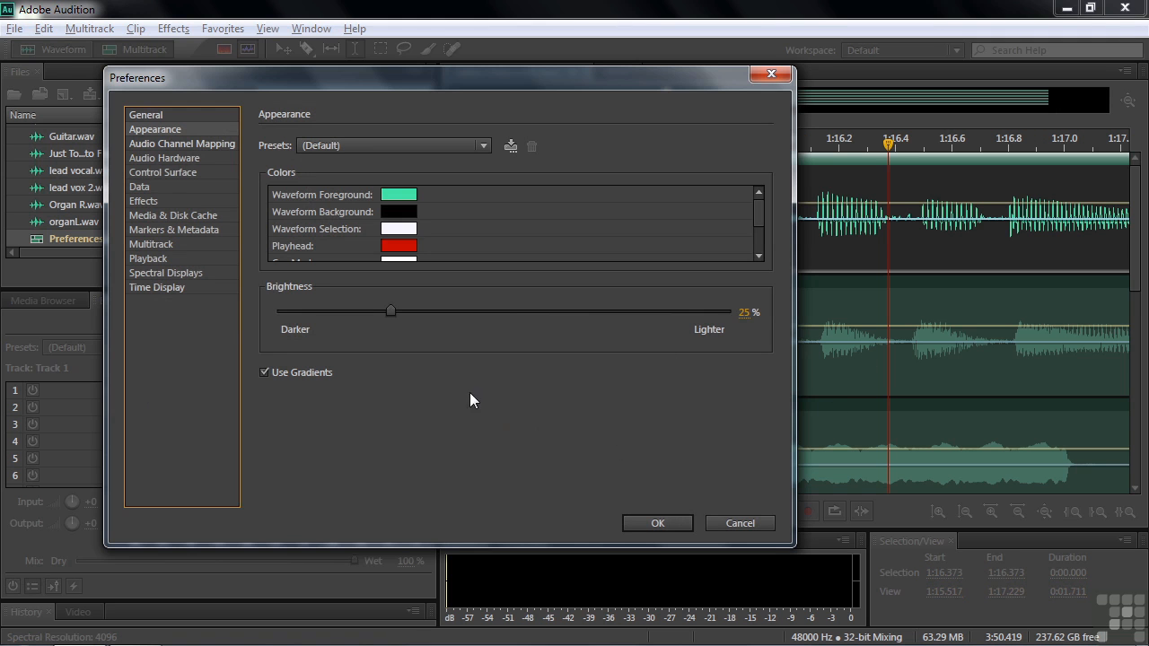
{"action": "left_click", "coordinate": [482, 146]}
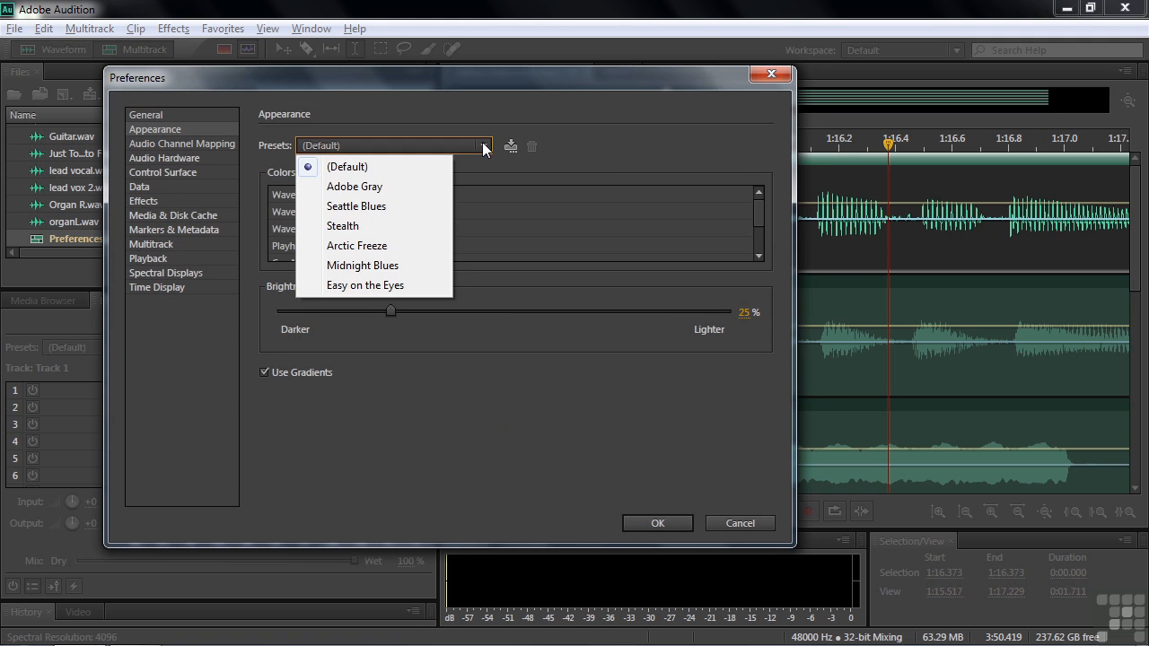
{"action": "left_click", "coordinate": [368, 265]}
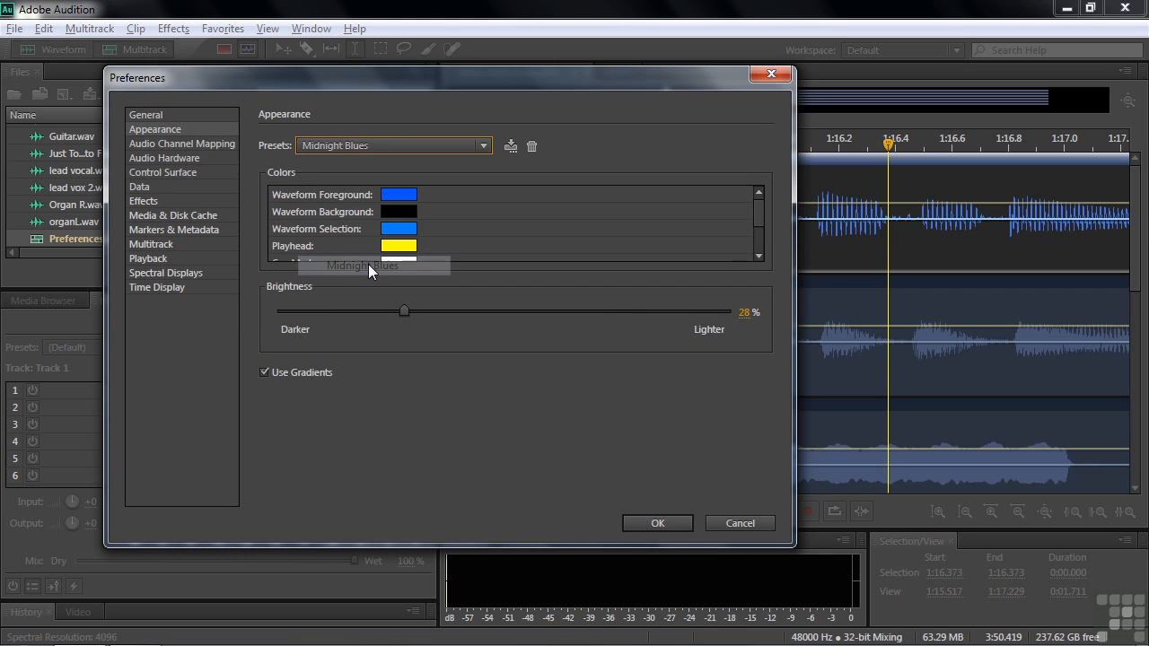
{"action": "left_click", "coordinate": [482, 146]}
{"action": "left_click", "coordinate": [403, 185]}
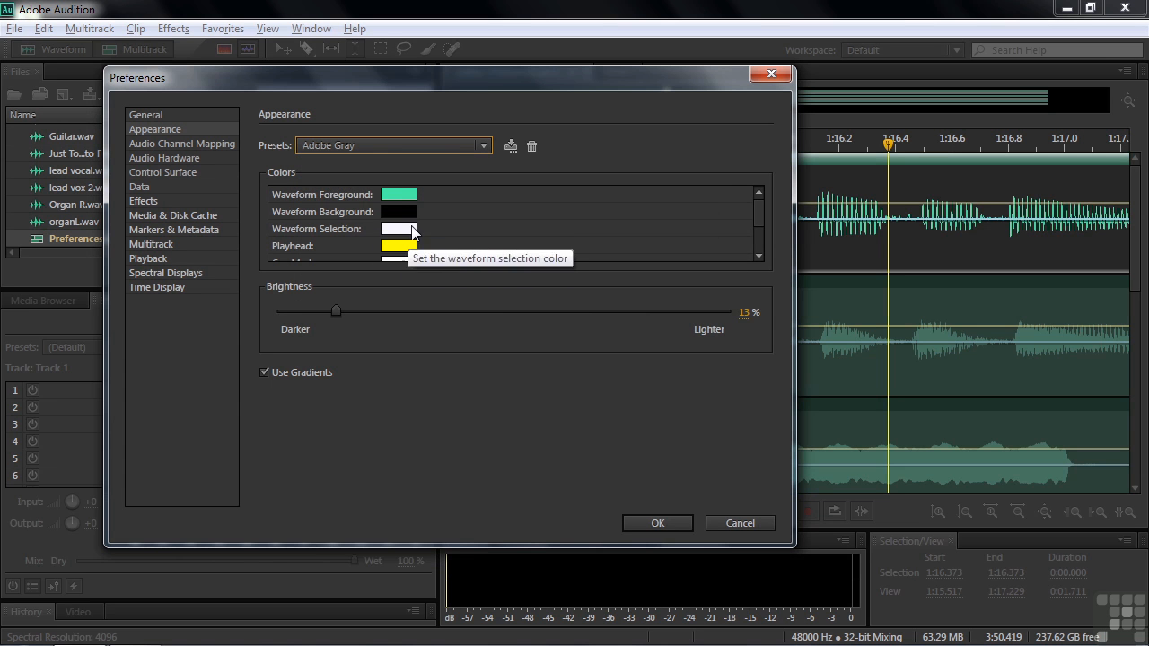
{"action": "left_click", "coordinate": [489, 145]}
{"action": "left_click", "coordinate": [388, 205]}
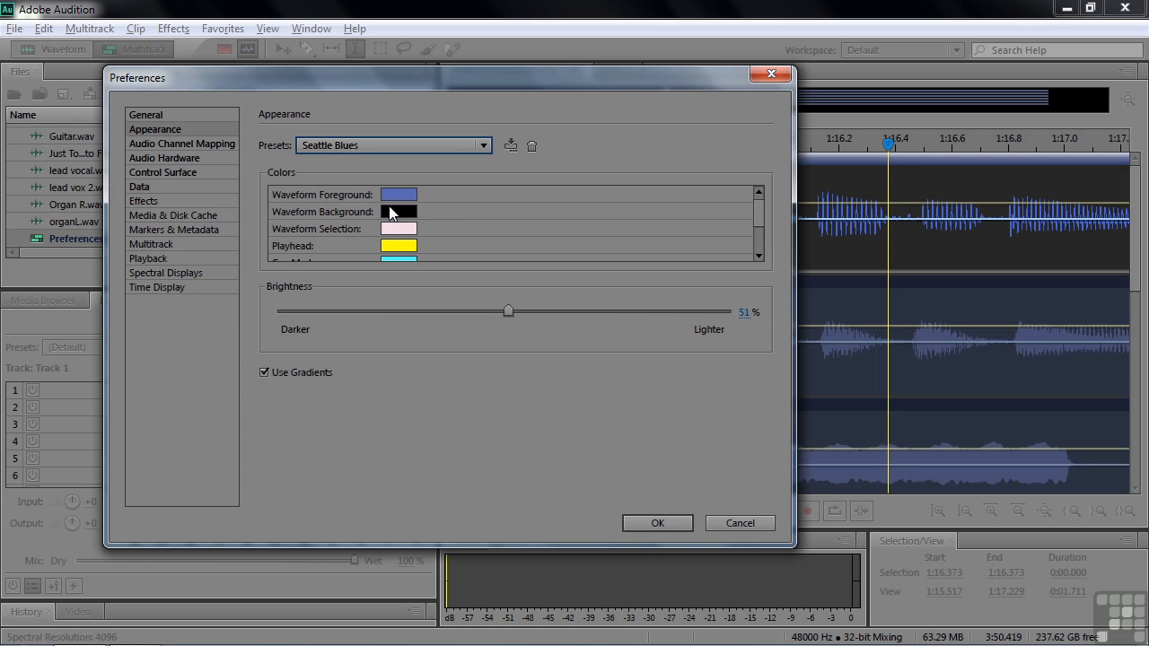
{"action": "left_click", "coordinate": [478, 144]}
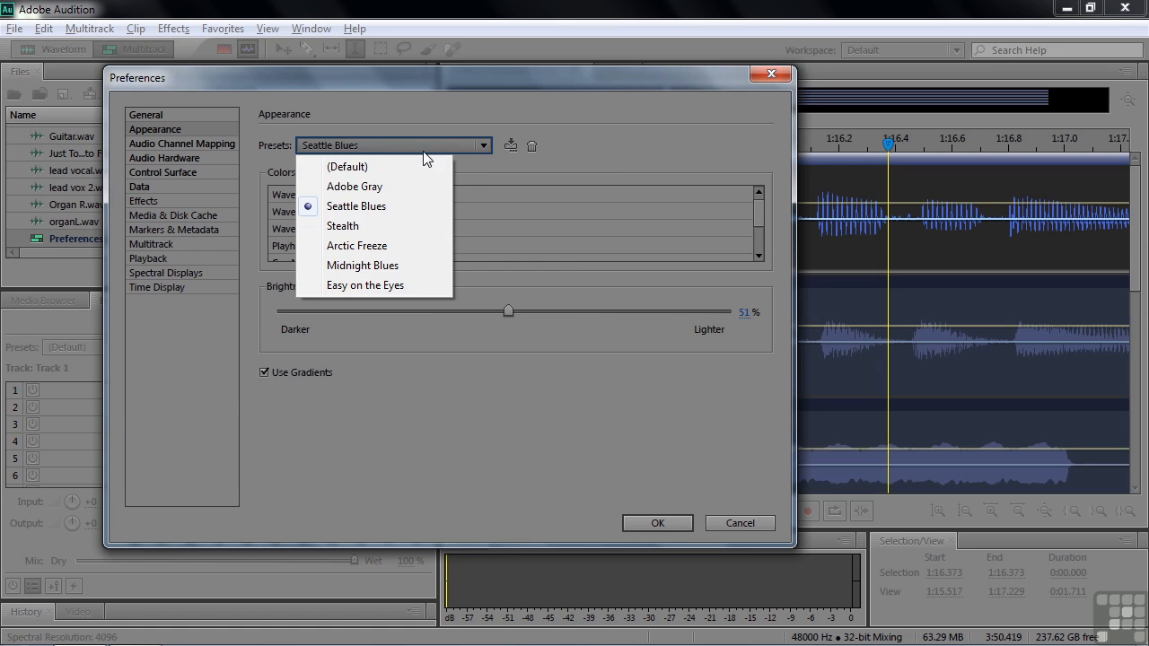
{"action": "left_click", "coordinate": [393, 167]}
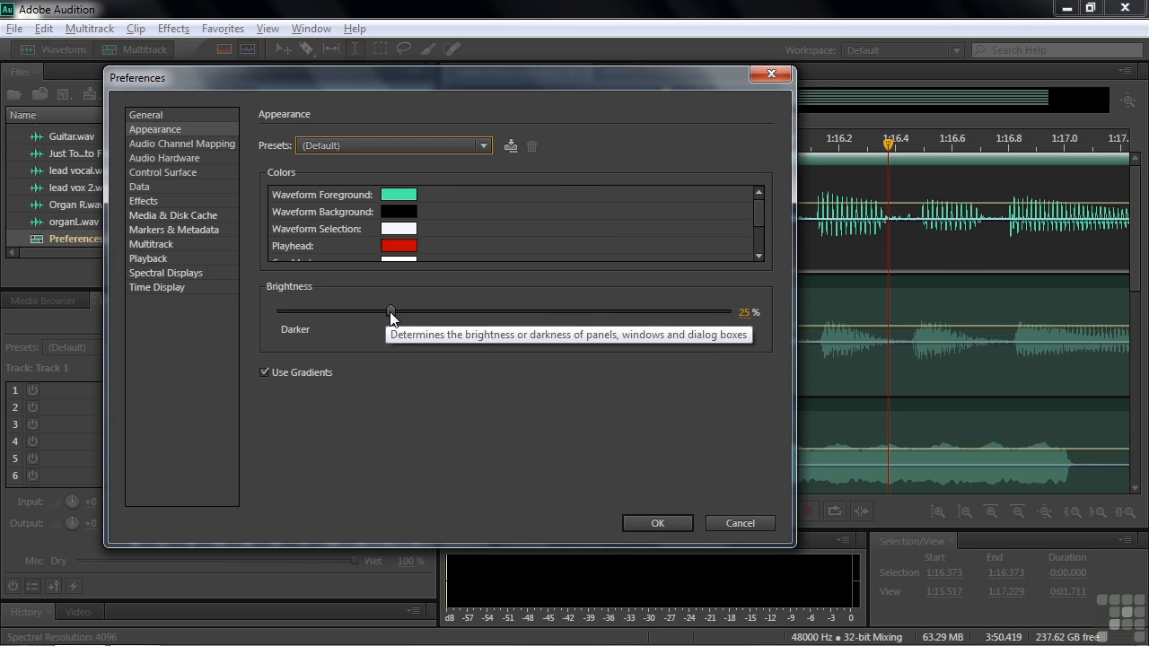
Step: Try the Brightness and Use Gradients appearance settings, and restore the Default preset
{"action": "mouse_move", "coordinate": [391, 312]}
{"action": "left_mouse_down"}
{"action": "mouse_move", "coordinate": [641, 313]}
{"action": "mouse_move", "coordinate": [388, 319]}
{"action": "left_mouse_up"}
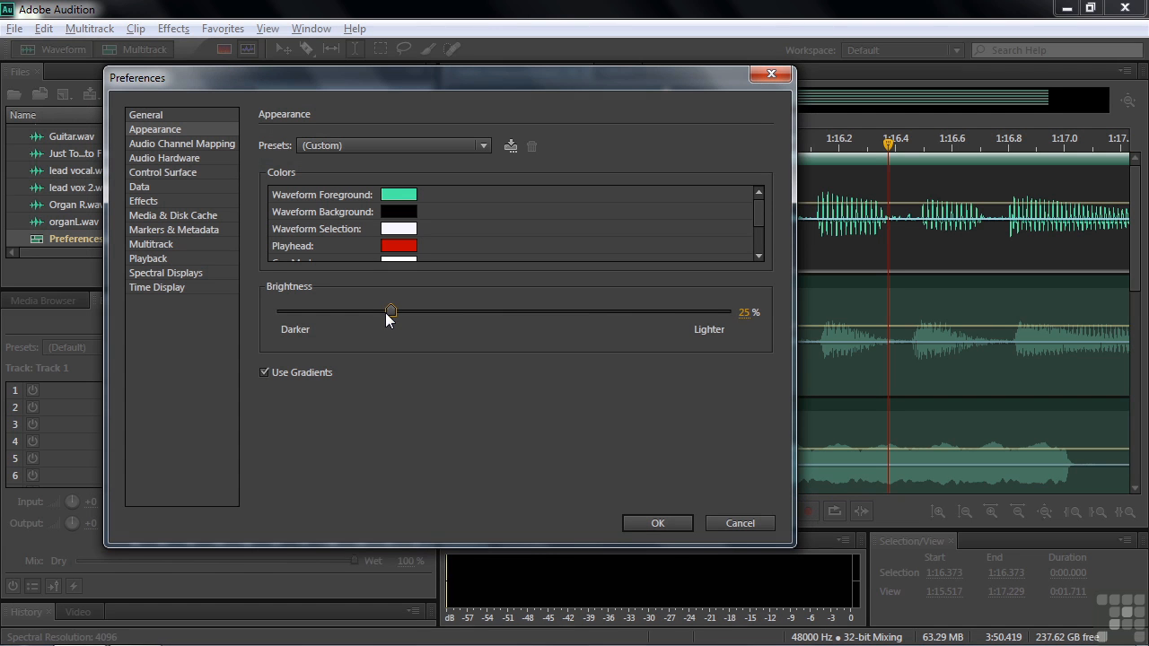
{"action": "left_click", "coordinate": [264, 372]}
{"action": "left_click", "coordinate": [263, 373]}
{"action": "left_click", "coordinate": [484, 147]}
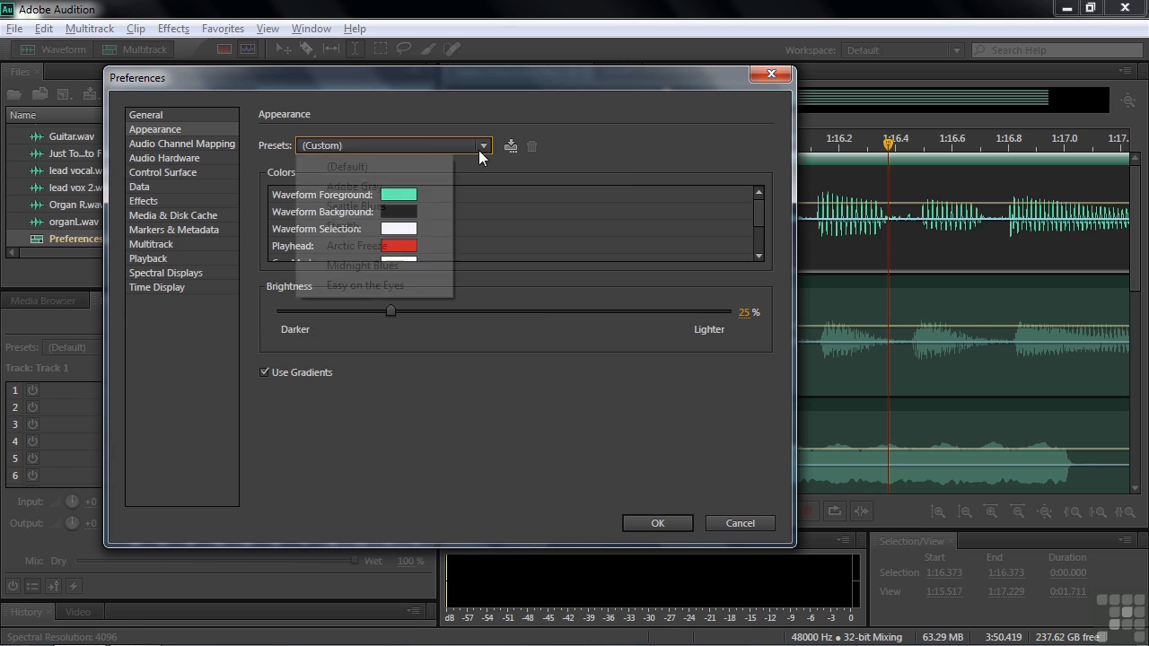
{"action": "left_click", "coordinate": [416, 166]}
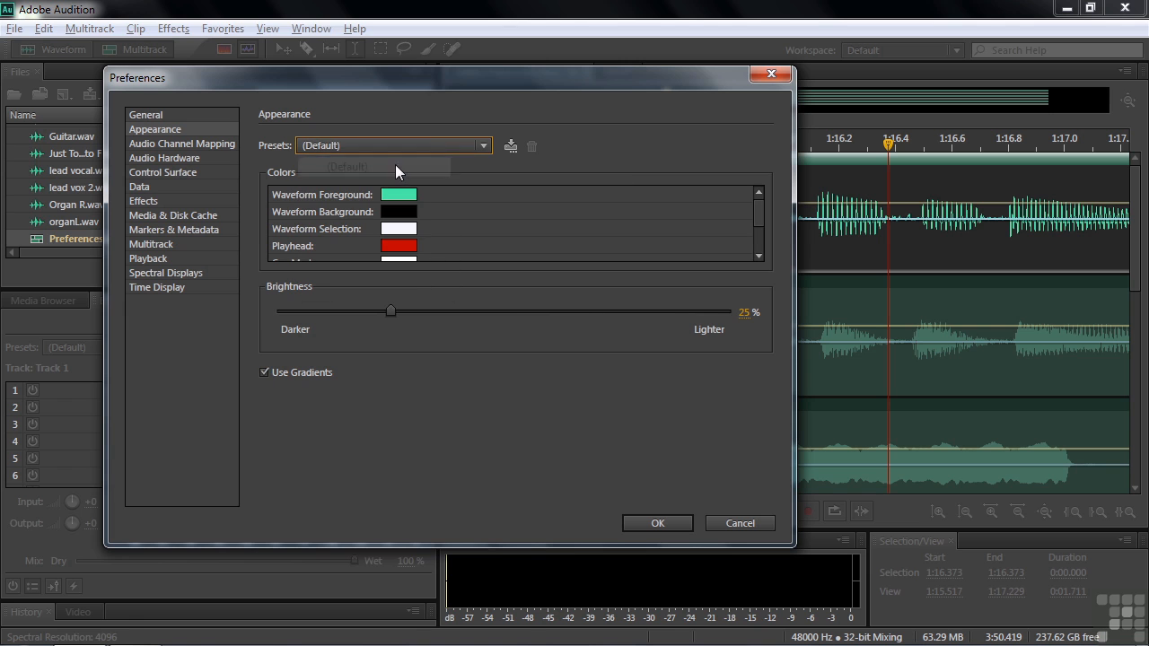
Step: Review the Data and Effects preferences, and turn off Save Peak Files in the Media & Disk Cache preferences
{"action": "left_click", "coordinate": [140, 187]}
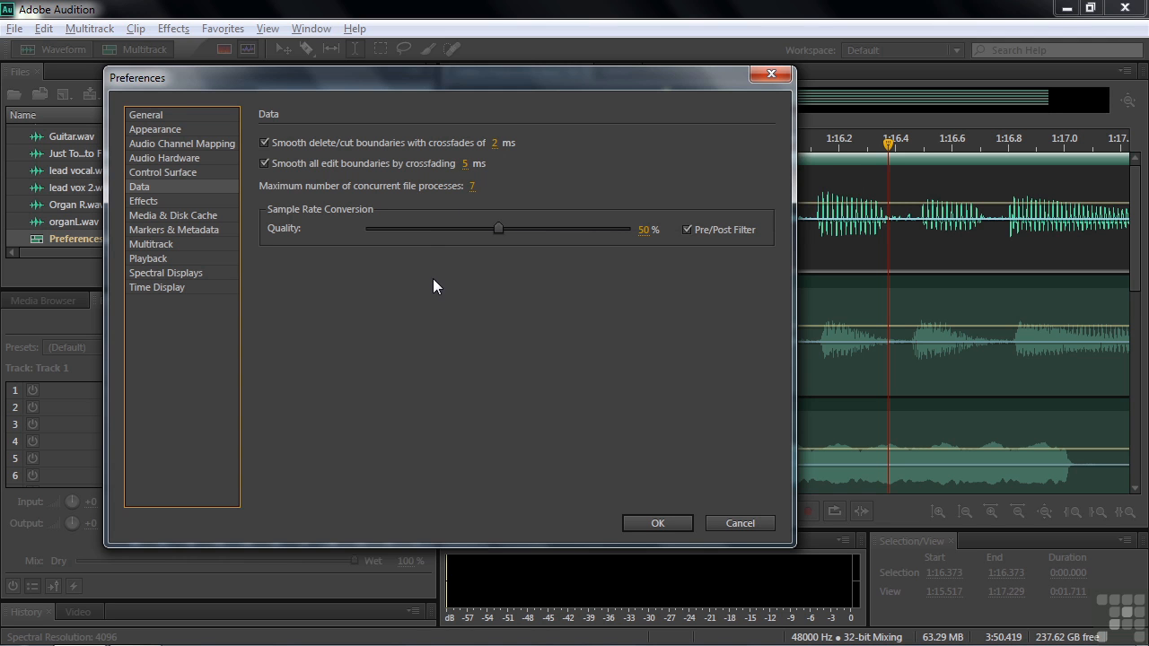
{"action": "left_click", "coordinate": [143, 202]}
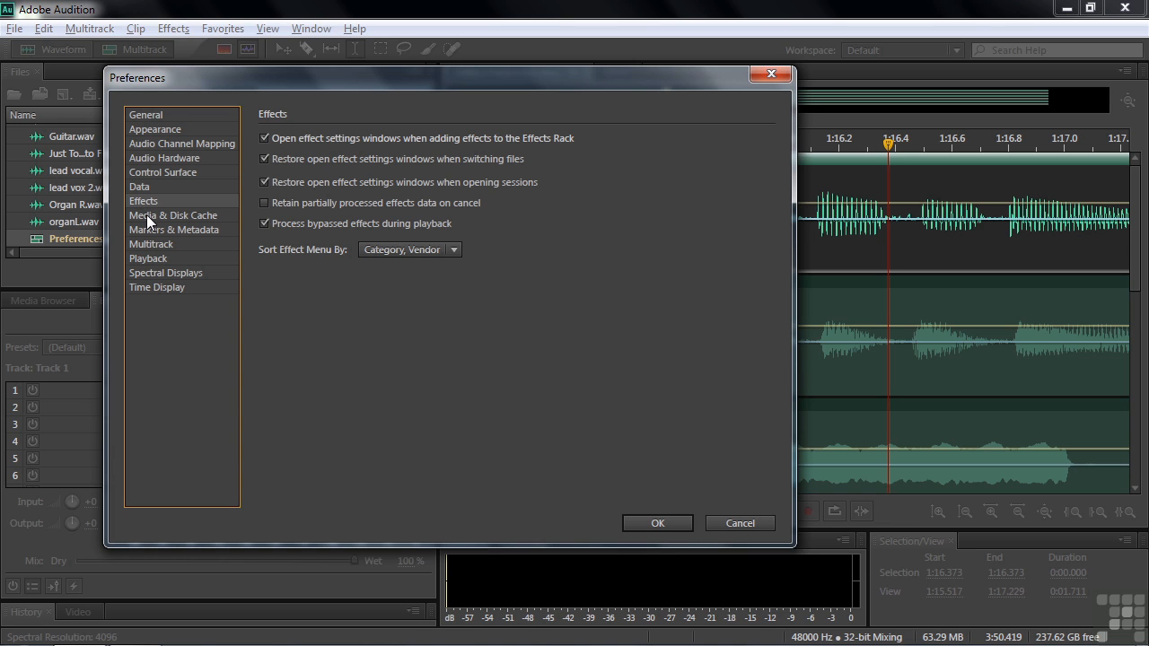
{"action": "left_click", "coordinate": [146, 215]}
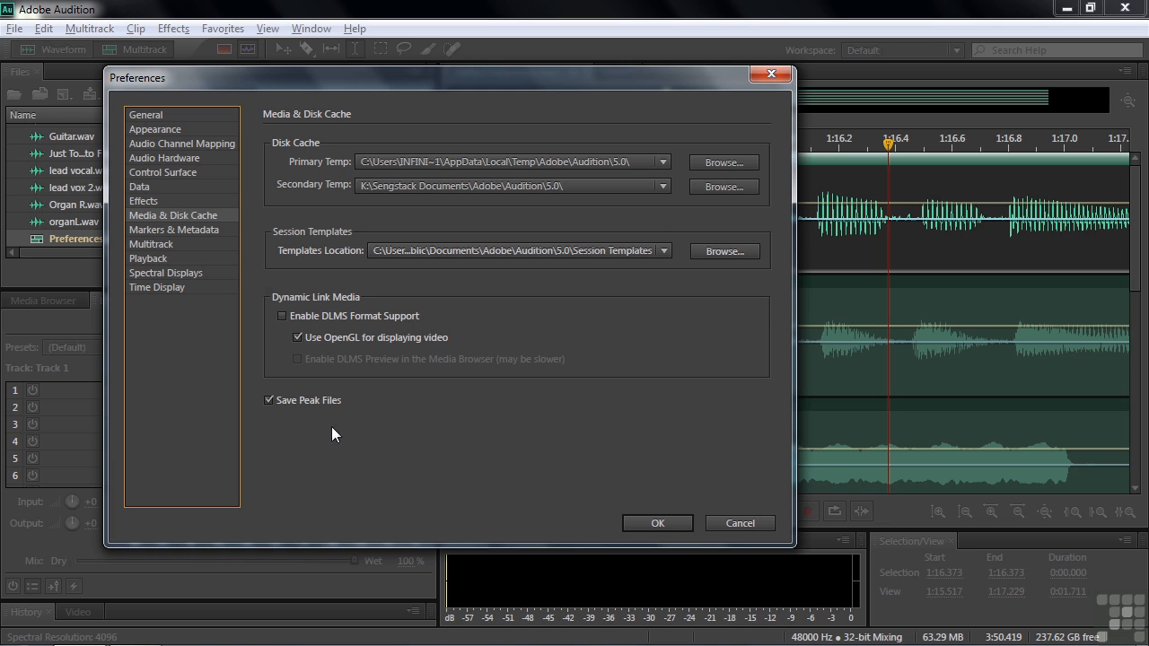
{"action": "left_click", "coordinate": [268, 401]}
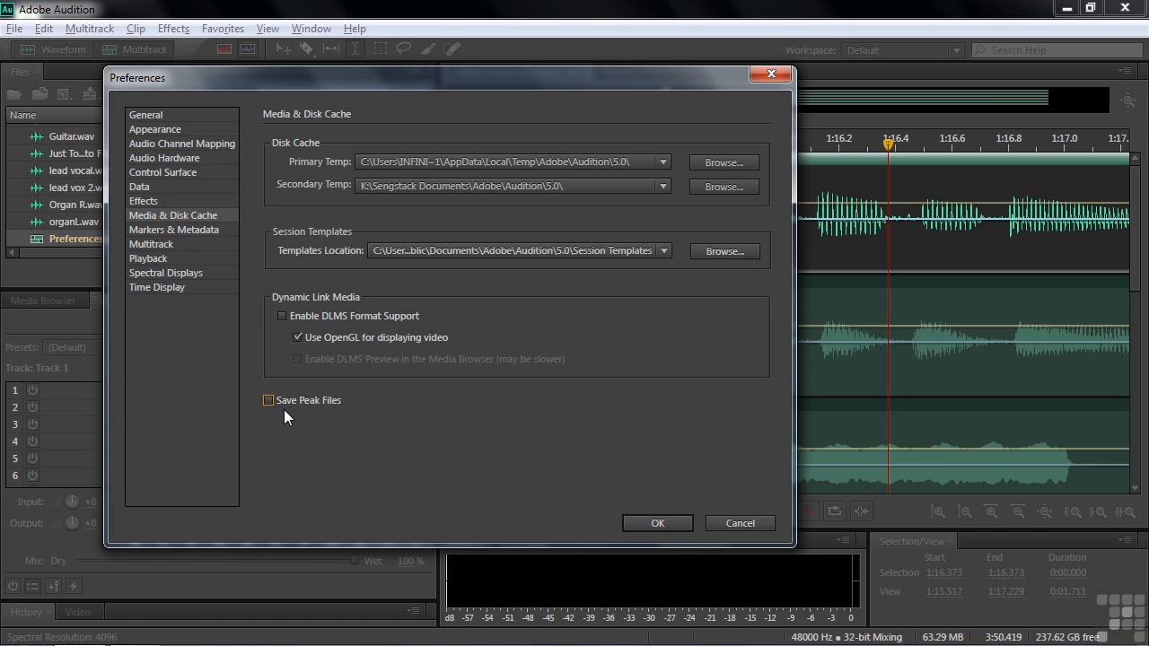
Step: Review the Markers & Metadata and Multitrack preferences, including Synchronize clips with Waveform Editor, and apply the preferences
{"action": "left_click", "coordinate": [156, 236]}
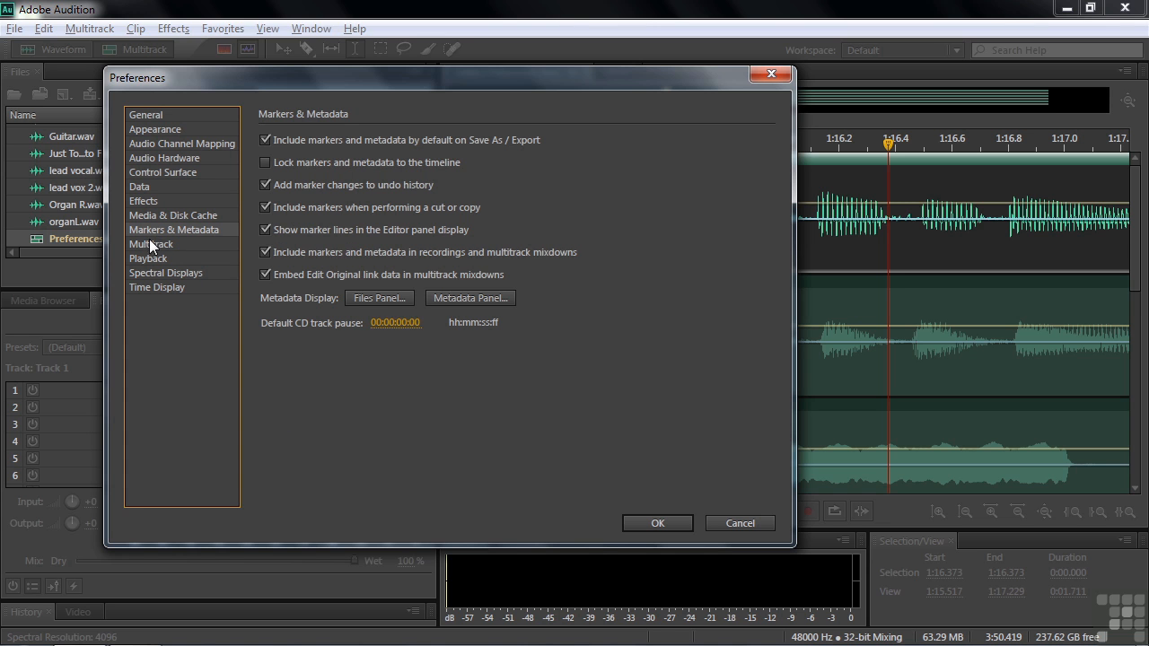
{"action": "left_click", "coordinate": [147, 246]}
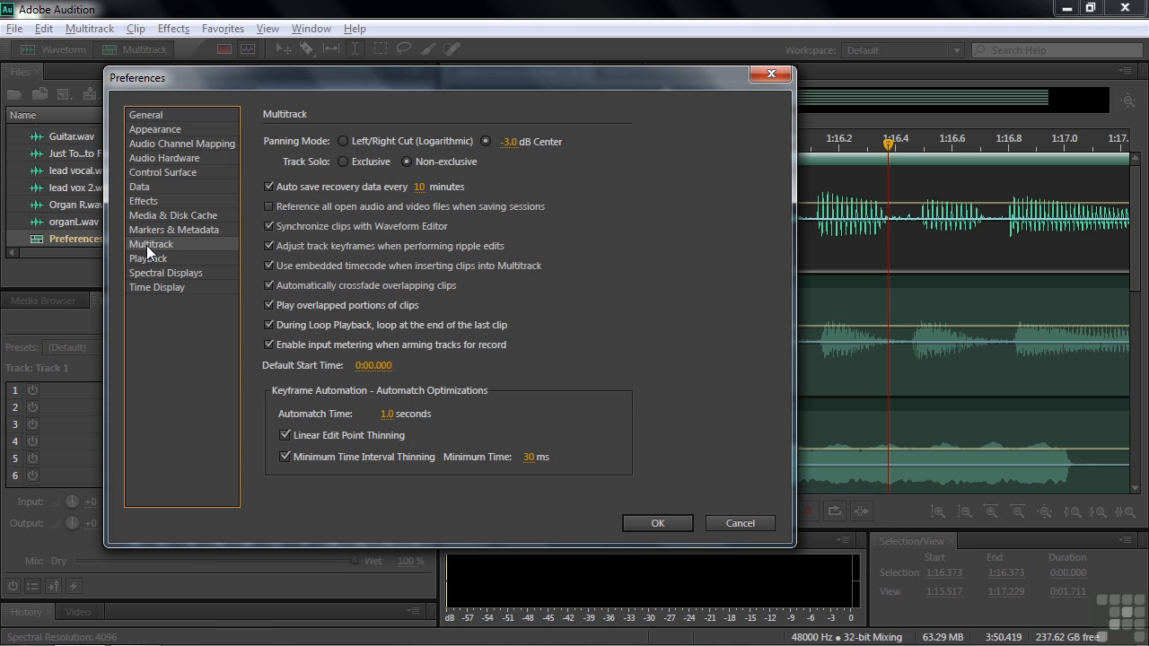
{"action": "mouse_move", "coordinate": [300, 229]}
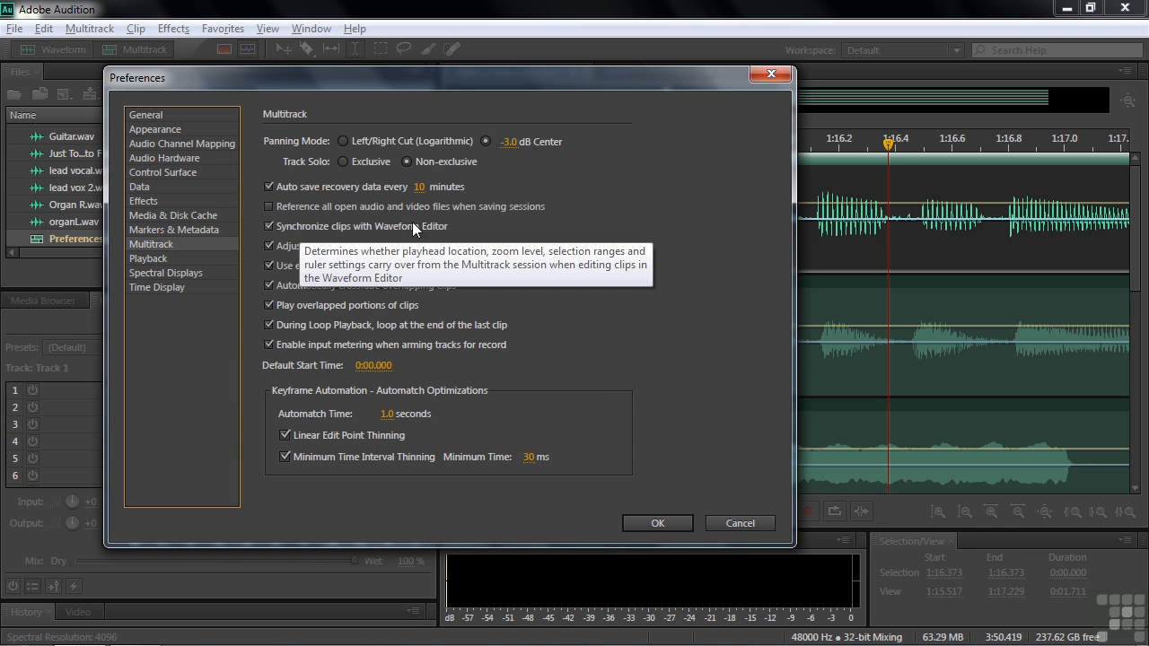
{"action": "left_click", "coordinate": [658, 523]}
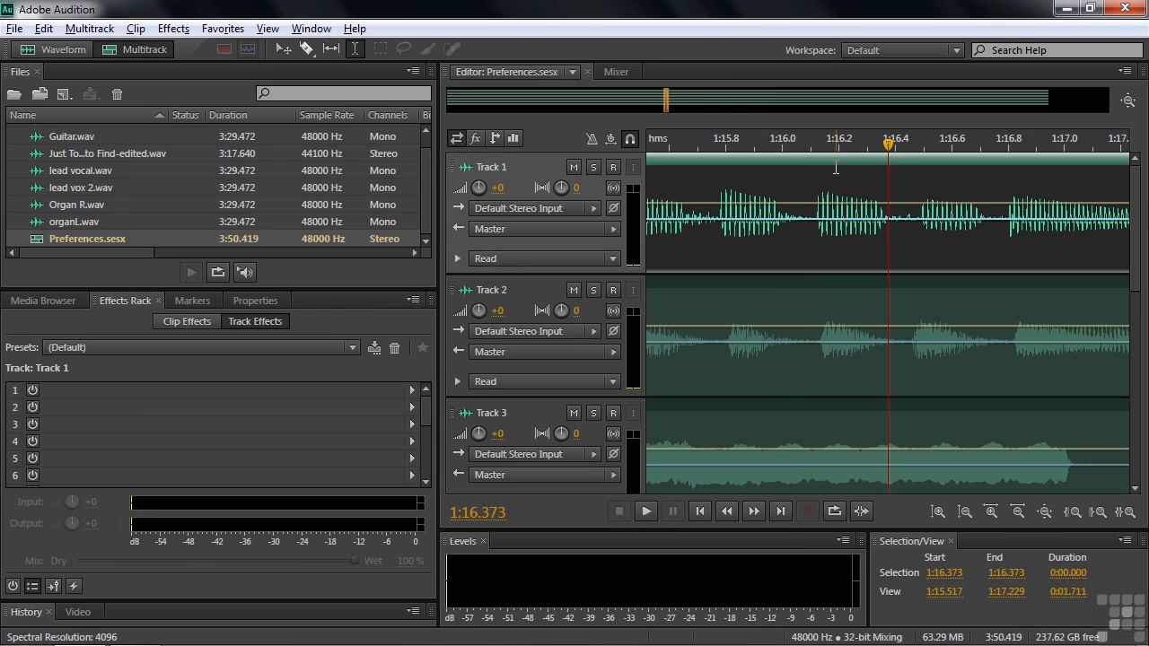
Step: Select the Track 1 passage from about 1:16.122 to 1:16.360 and play it briefly
{"action": "left_click_drag", "start_coordinate": [817, 185], "coordinate": [906, 170]}
{"action": "key", "text": "space"}
{"action": "key", "text": "space"}
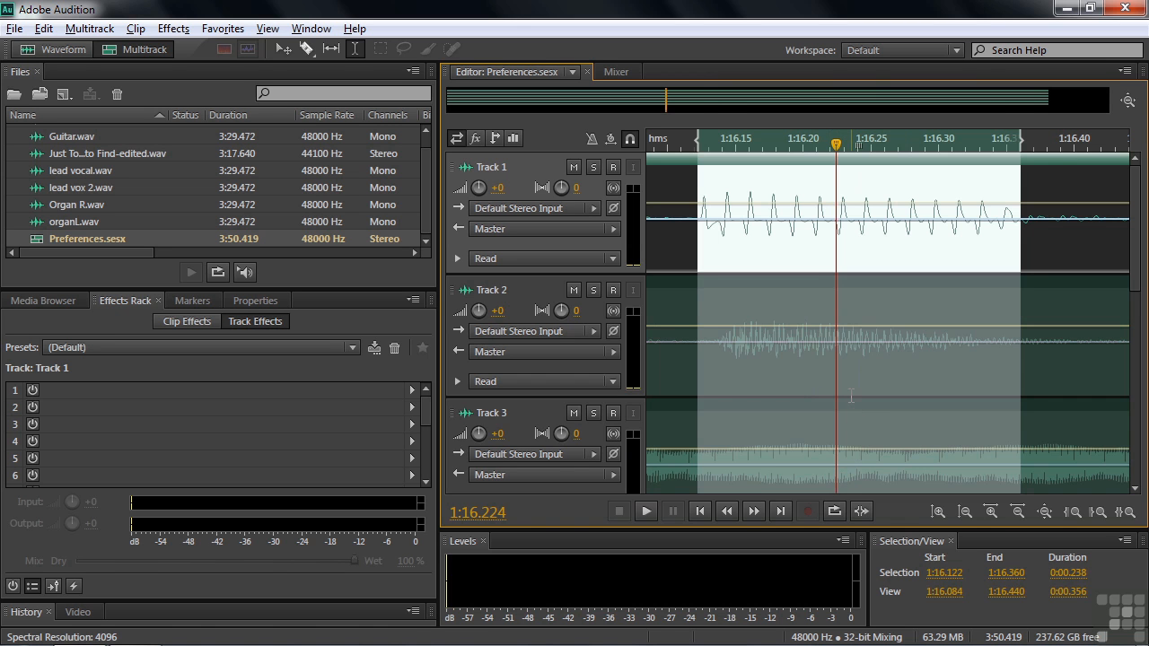
Step: View the synchronized selection in the Waveform Editor for lead vocal.wav and Organ R.wav, and return to the multitrack session
{"action": "double_click", "coordinate": [774, 404]}
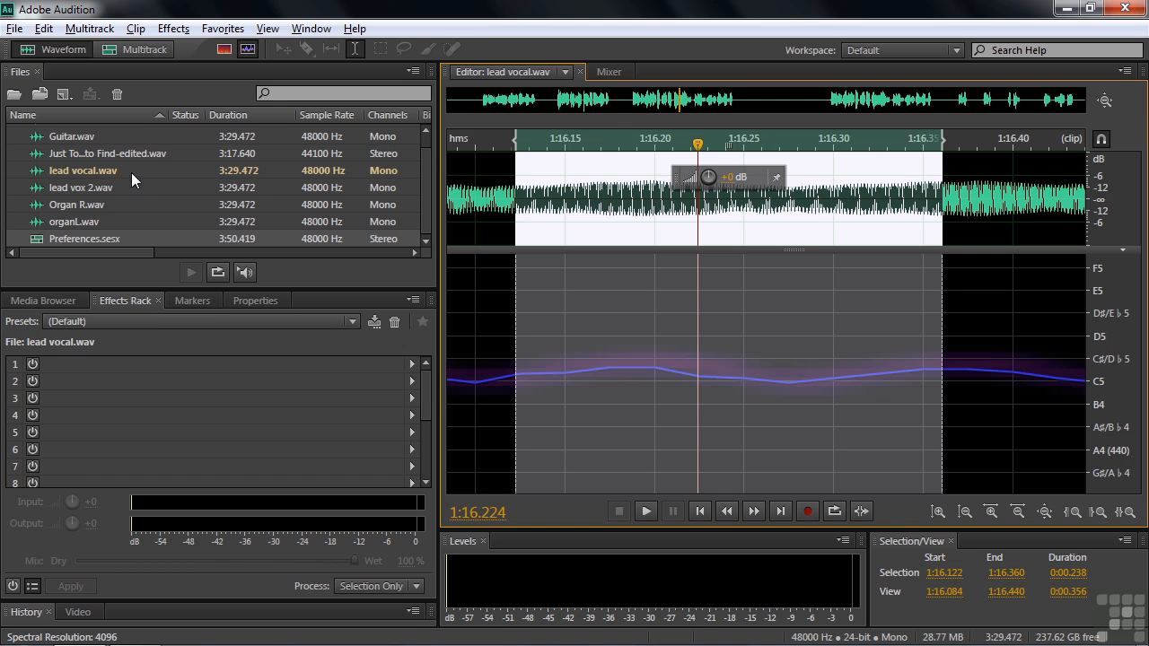
{"action": "double_click", "coordinate": [53, 205]}
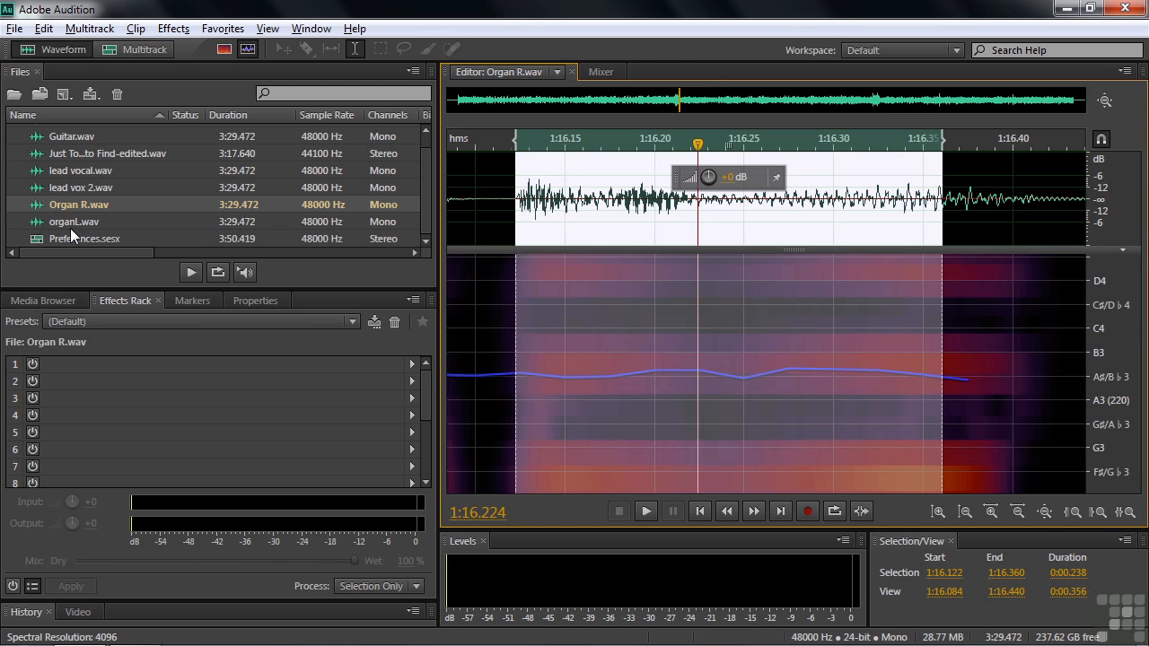
{"action": "left_click", "coordinate": [131, 46]}
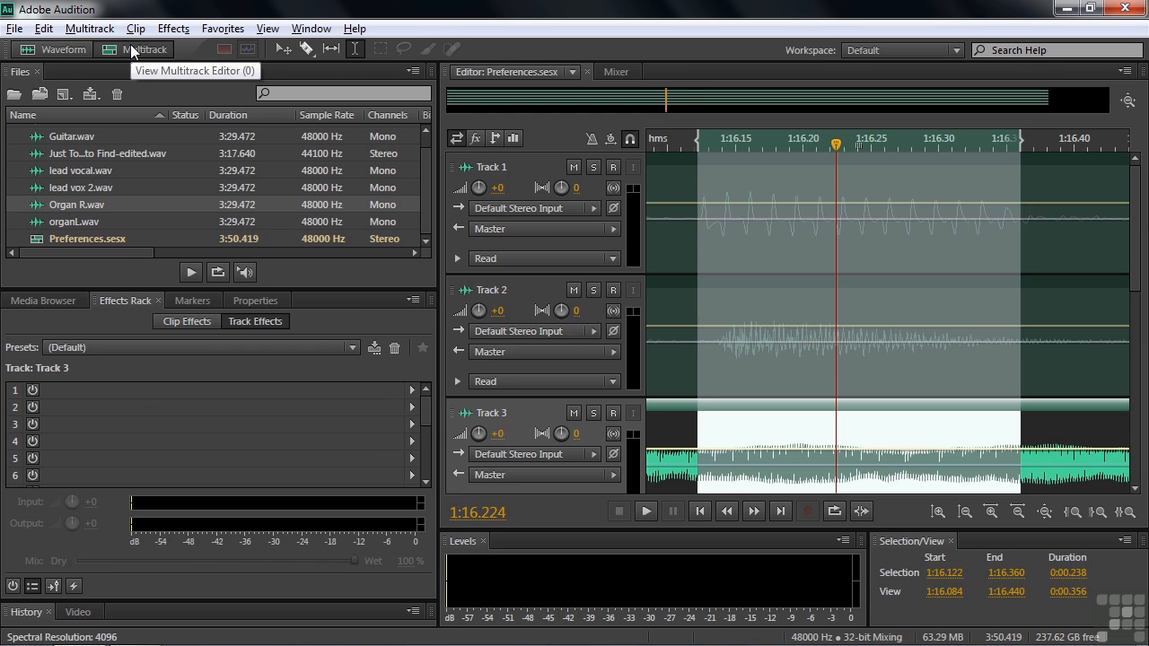
Step: Examine the Multitrack and Playback preferences, including the auto-scroll options, and close the preferences
{"action": "left_click", "coordinate": [43, 28]}
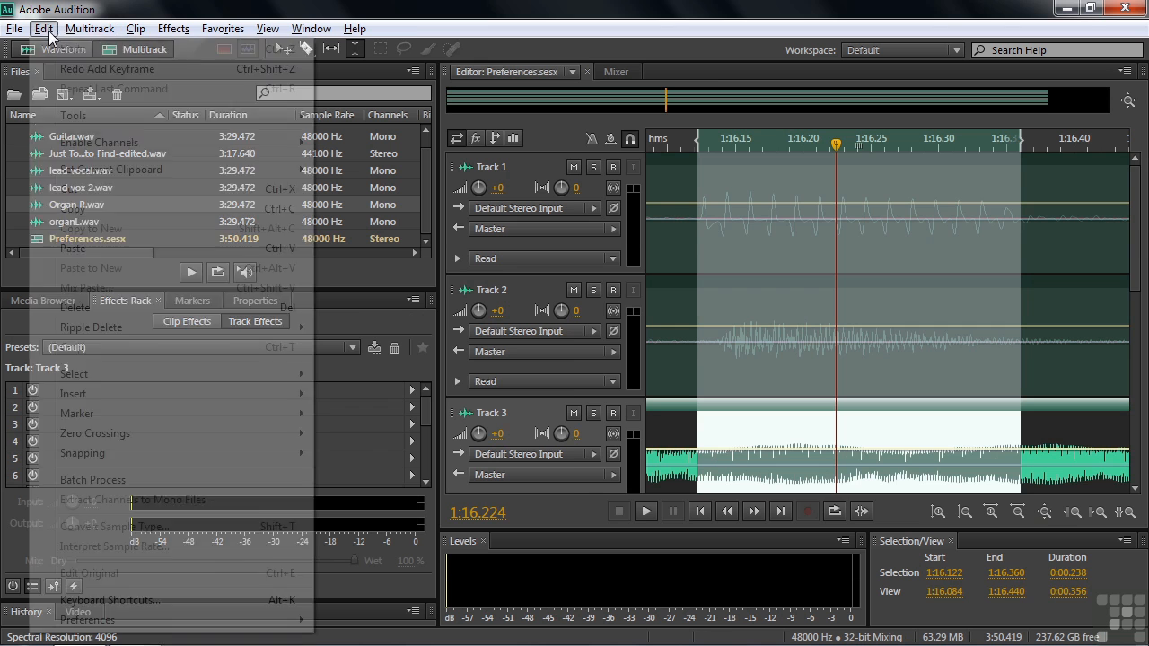
{"action": "mouse_move", "coordinate": [108, 628]}
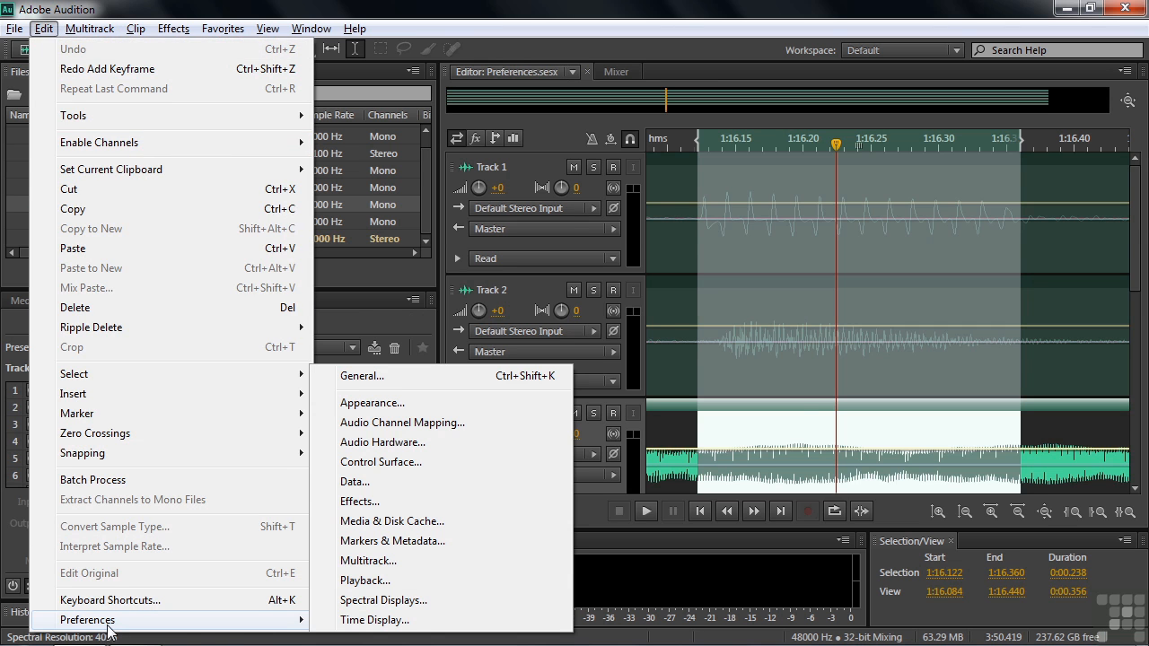
{"action": "left_click", "coordinate": [368, 561]}
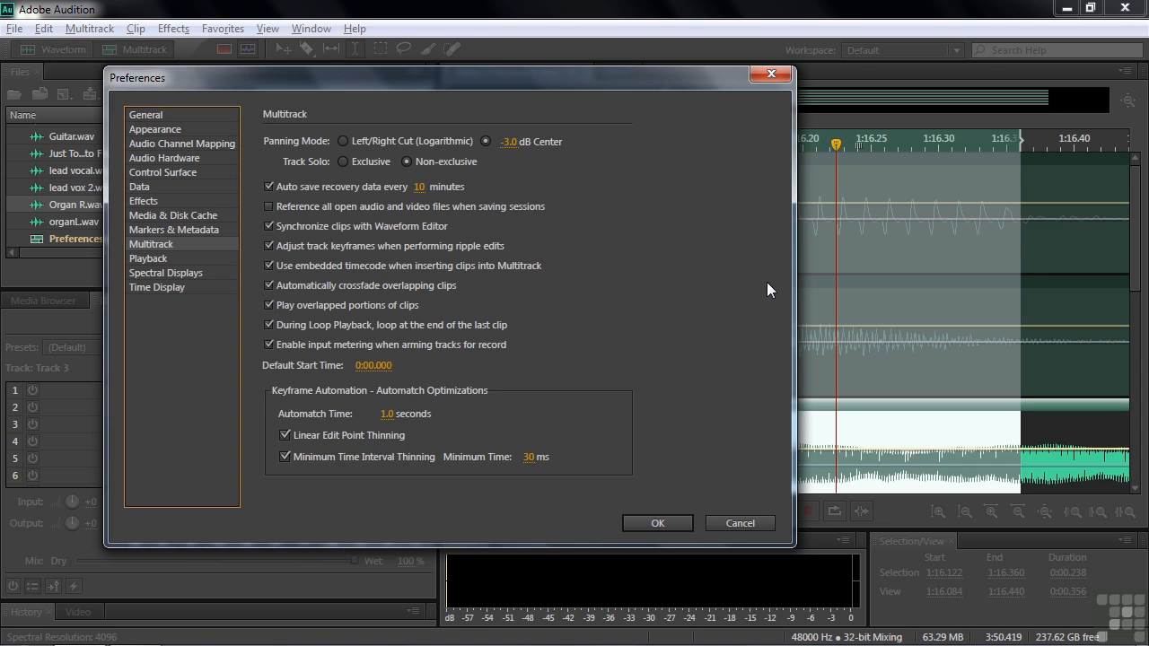
{"action": "left_click", "coordinate": [135, 261]}
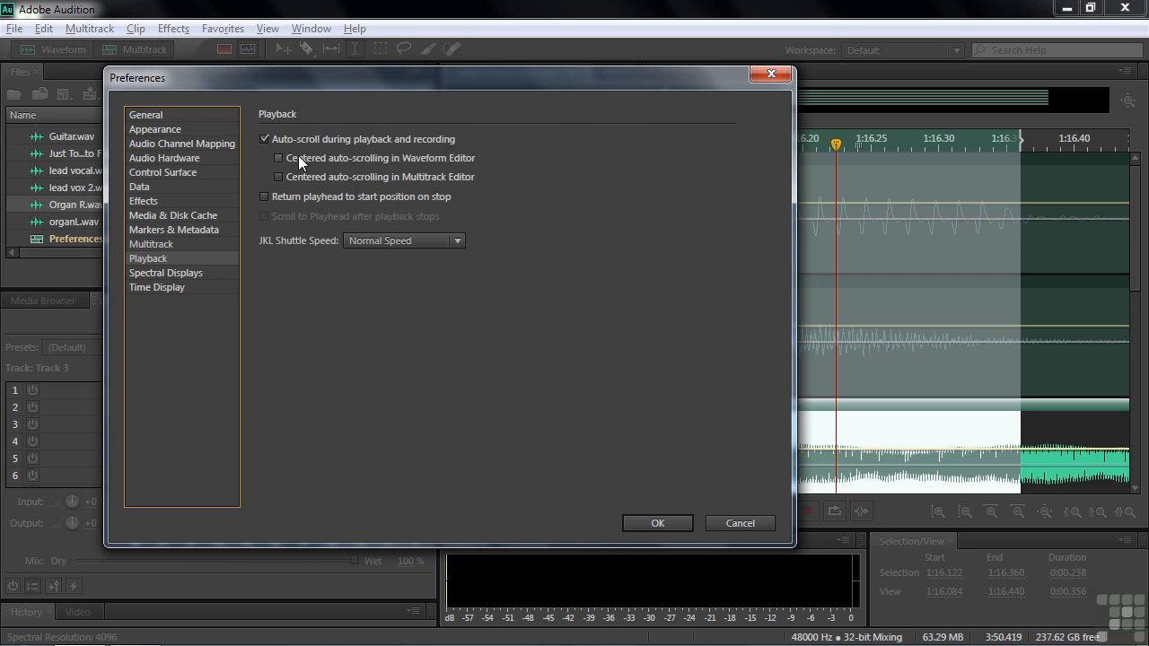
{"action": "left_click", "coordinate": [663, 527]}
Step: Place the playhead at about 1:16.108 on Track 2 and play the session briefly to observe the auto-scrolling
{"action": "left_click", "coordinate": [679, 297]}
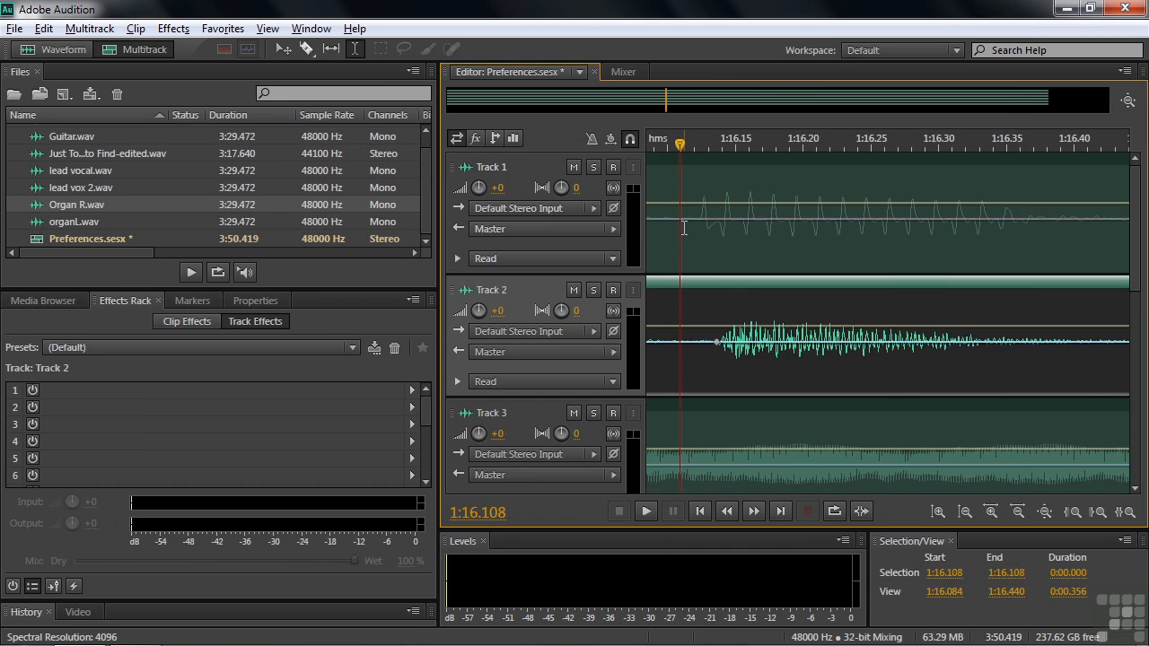
{"action": "scroll", "coordinate": [684, 228], "scroll_direction": "down", "scroll_amount": 2}
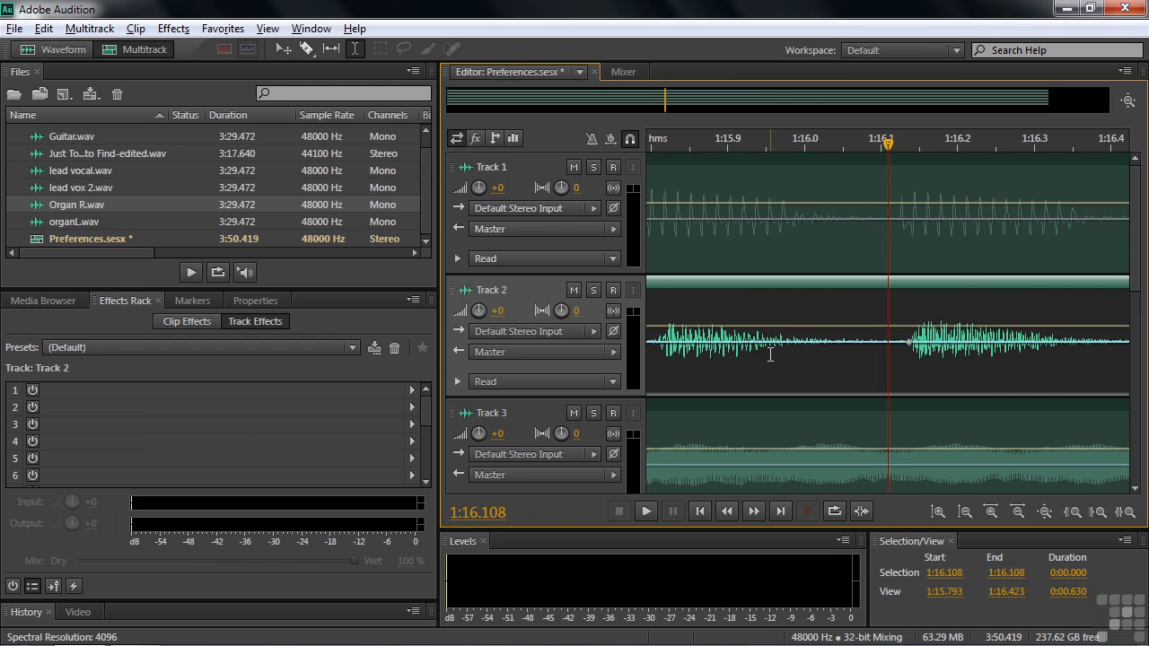
{"action": "key", "text": "space"}
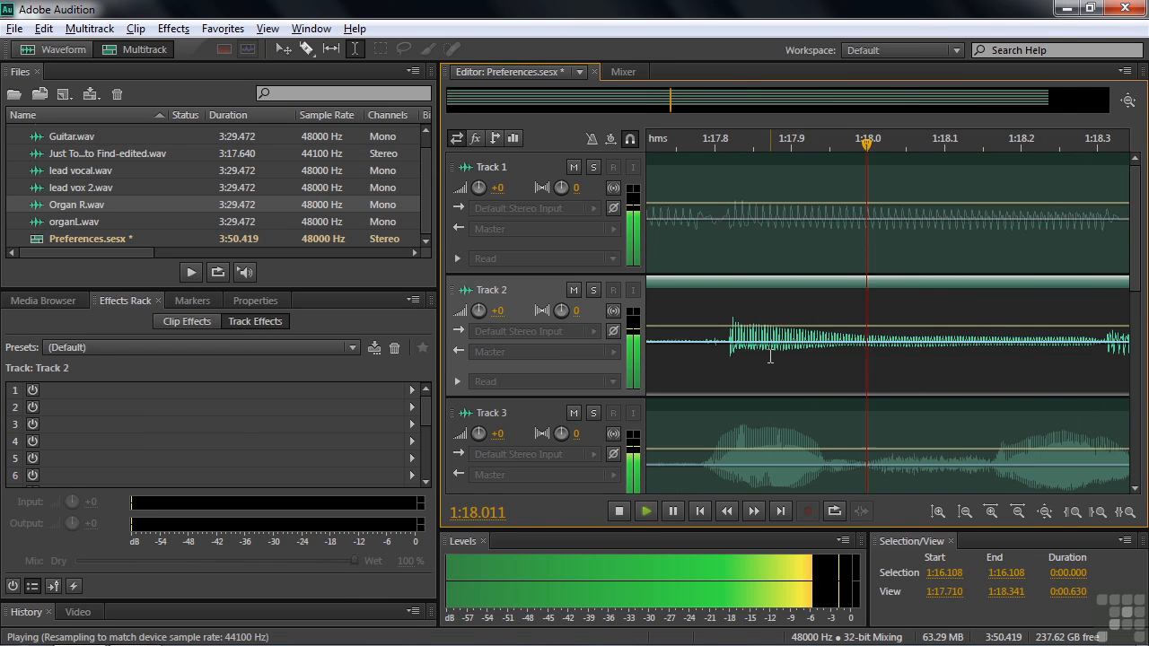
{"action": "key", "text": "space"}
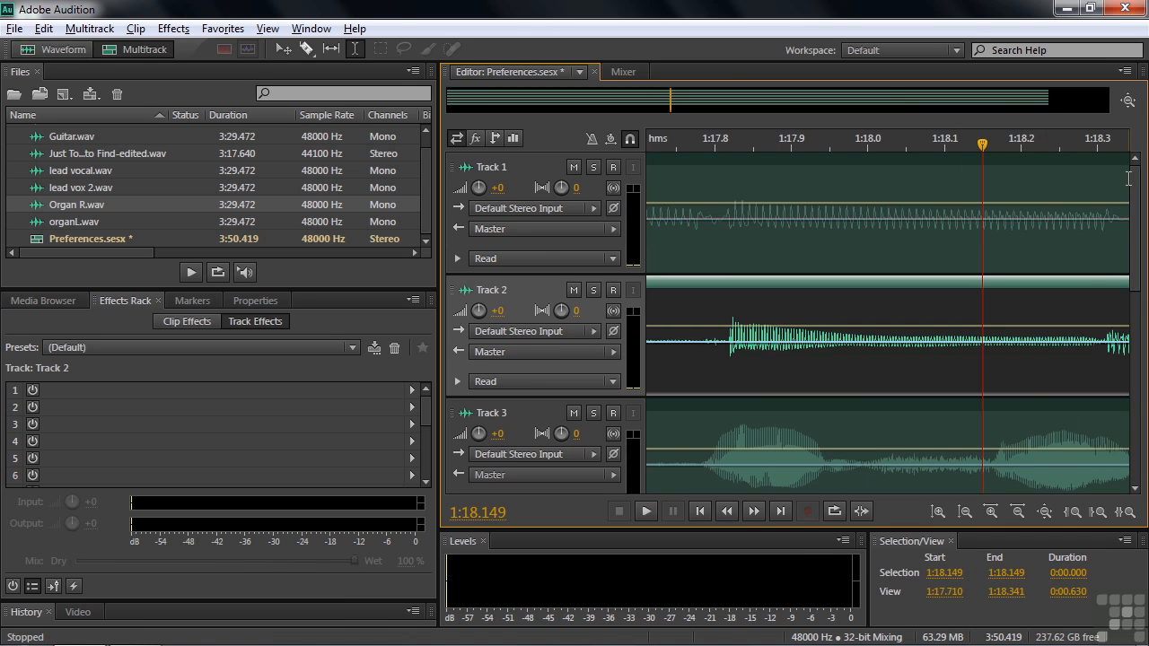
Step: Enable centered auto-scrolling in both the Waveform Editor and the Multitrack Editor, and play the session to test it
{"action": "left_click", "coordinate": [43, 28]}
{"action": "mouse_move", "coordinate": [128, 627]}
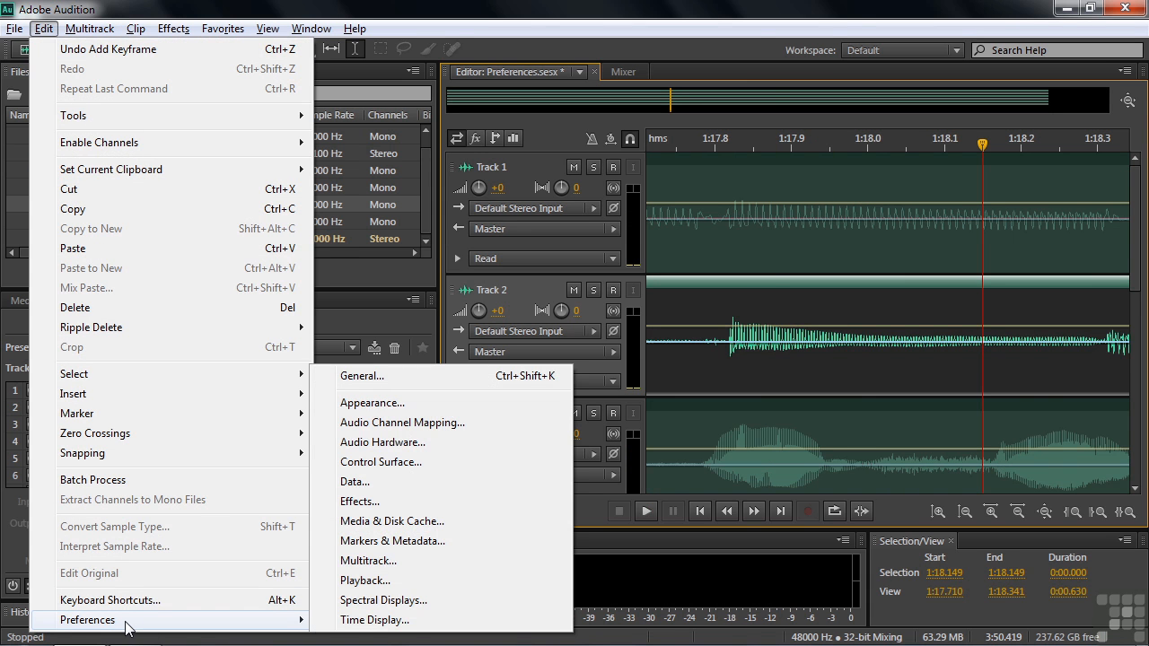
{"action": "left_click", "coordinate": [365, 580]}
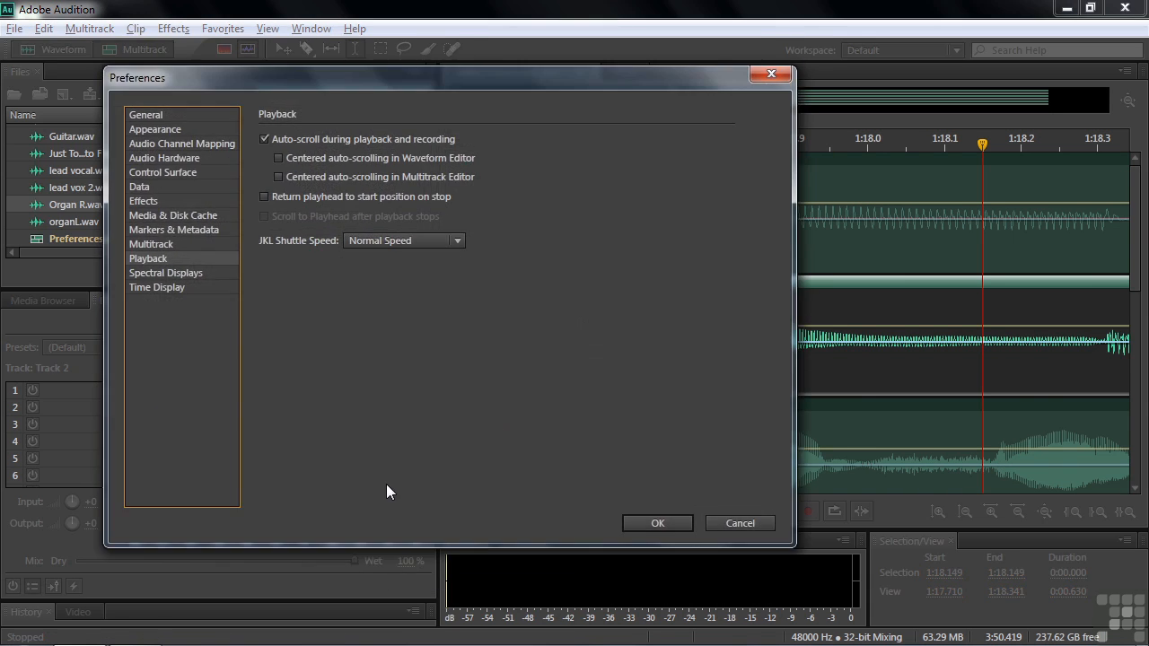
{"action": "left_click", "coordinate": [279, 159]}
{"action": "left_click", "coordinate": [279, 175]}
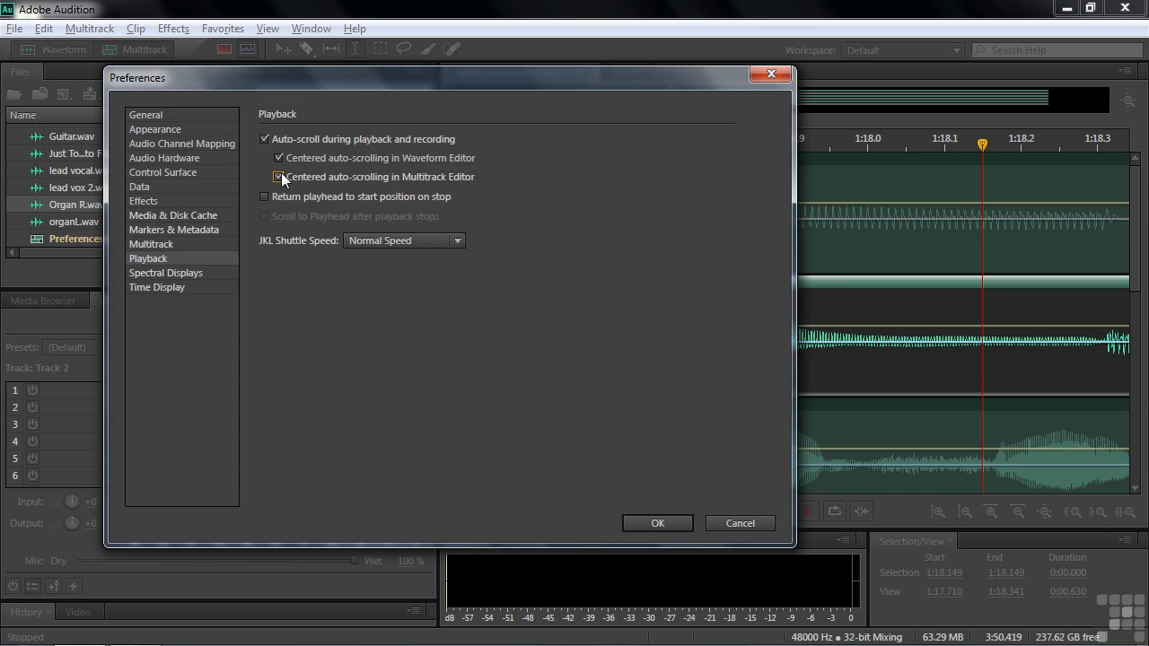
{"action": "left_click", "coordinate": [656, 524]}
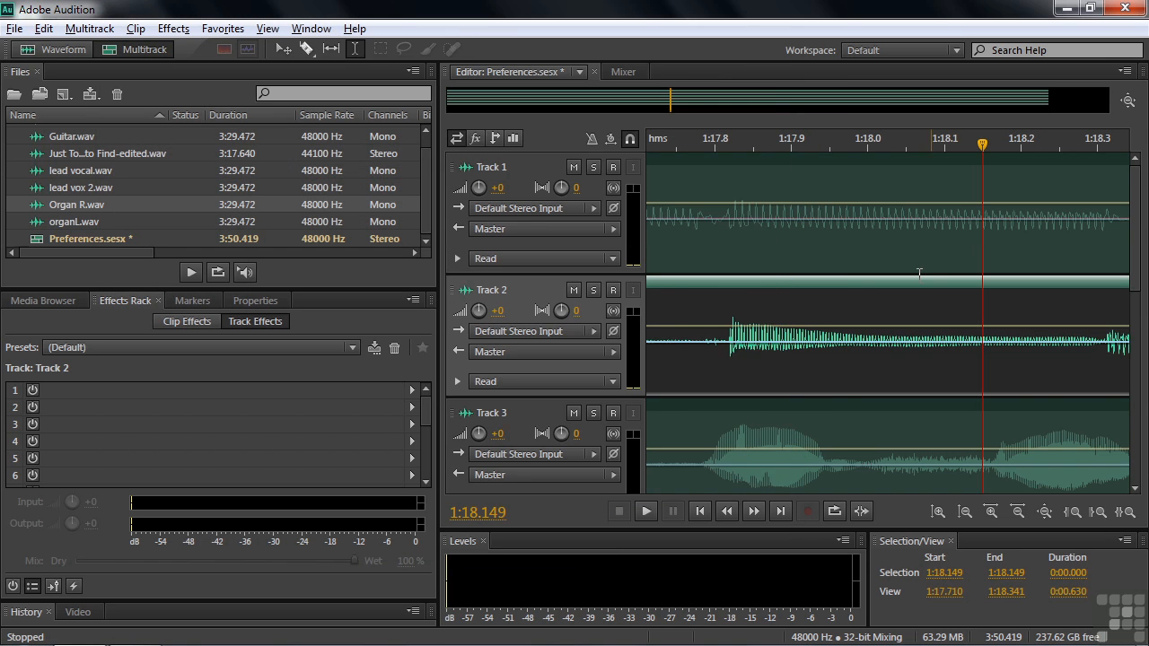
{"action": "key", "text": "space"}
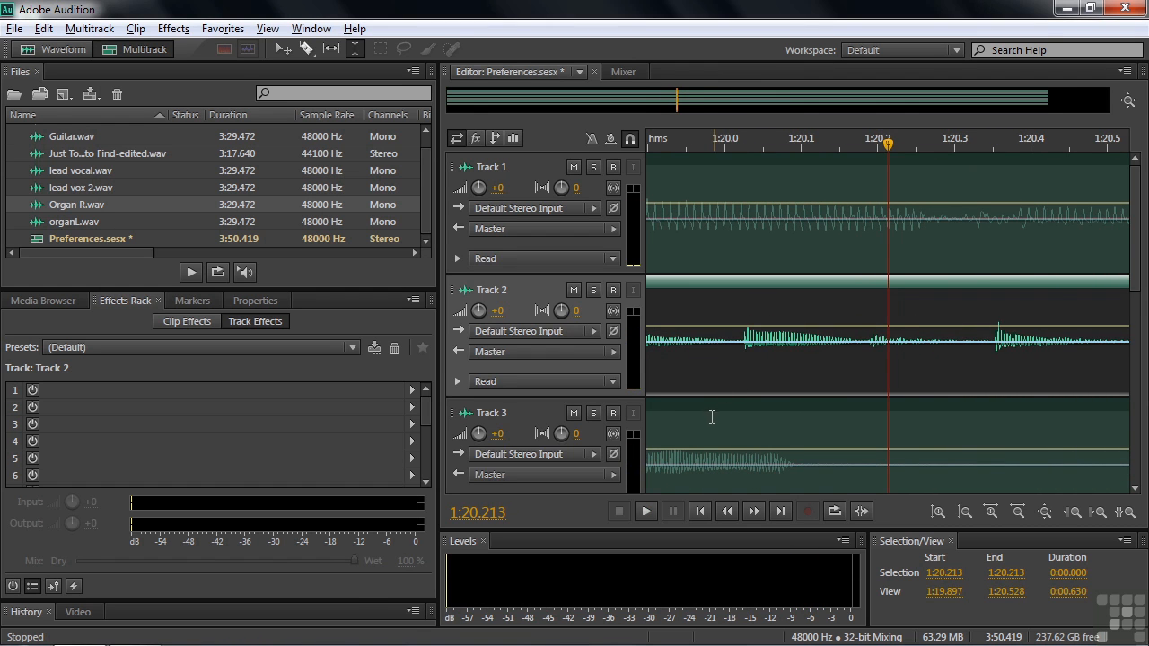
Step: Examine the Spectral Displays preferences for the frequency and pitch displays, and close the preferences
{"action": "left_click", "coordinate": [42, 31]}
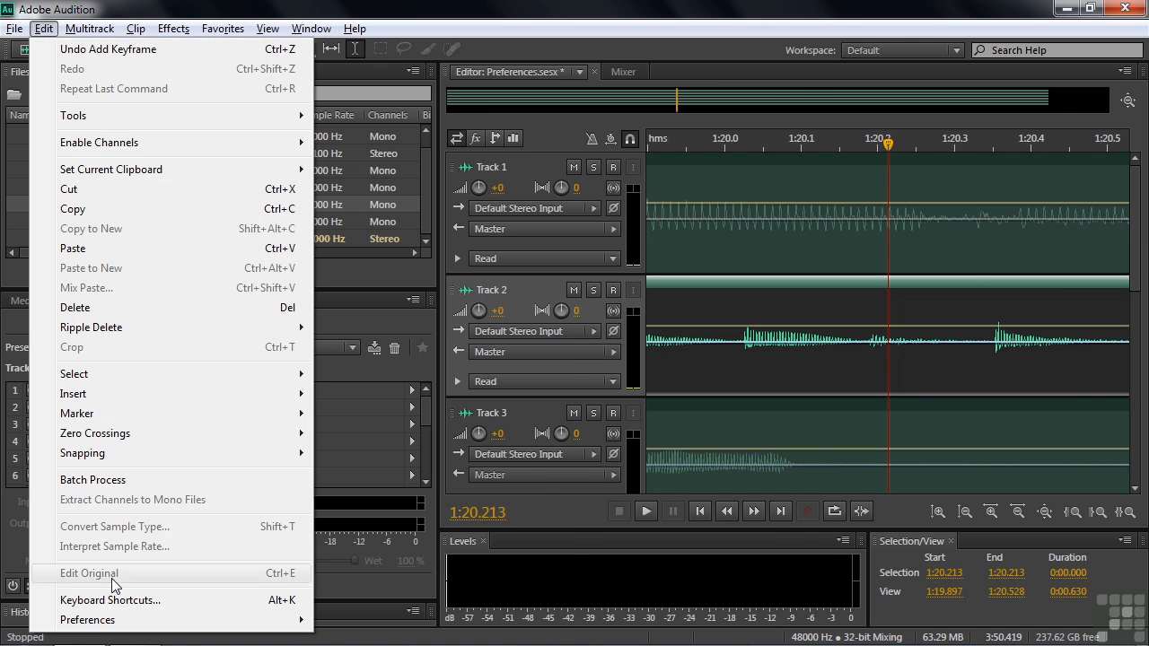
{"action": "mouse_move", "coordinate": [115, 625]}
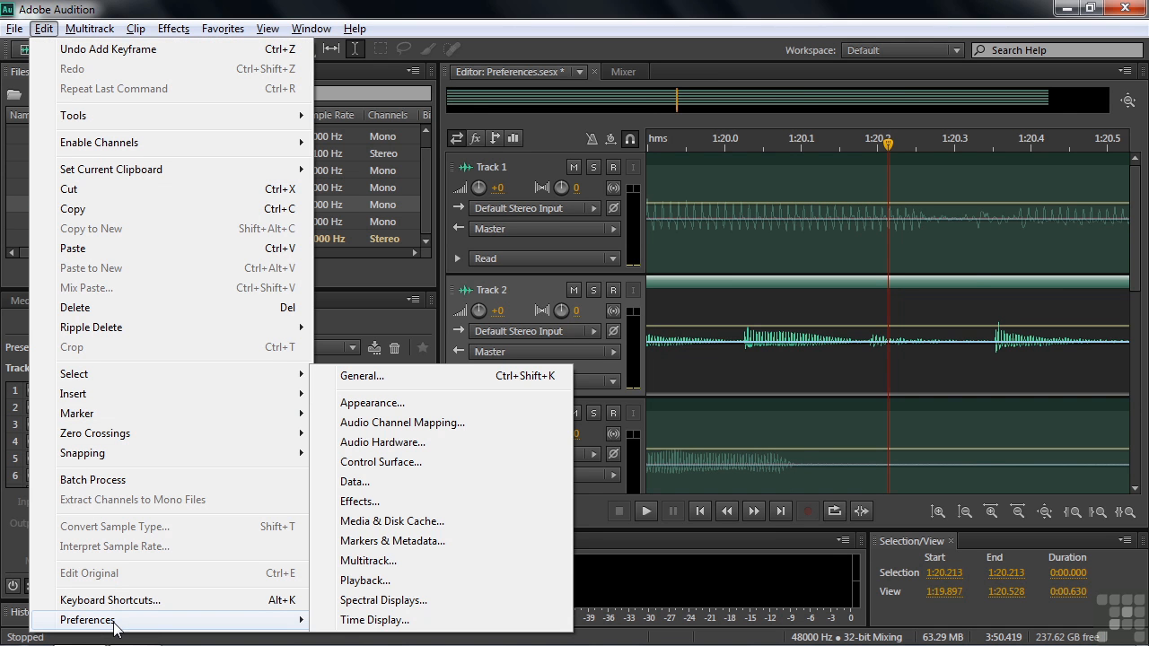
{"action": "left_click", "coordinate": [377, 600]}
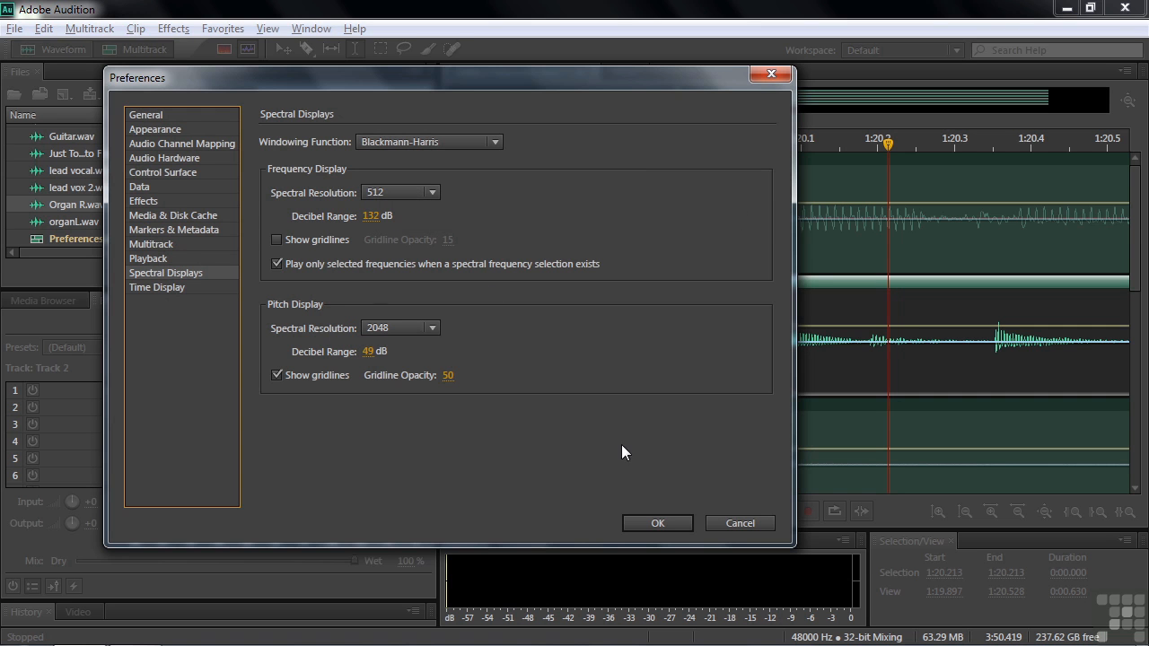
{"action": "left_click", "coordinate": [682, 524]}
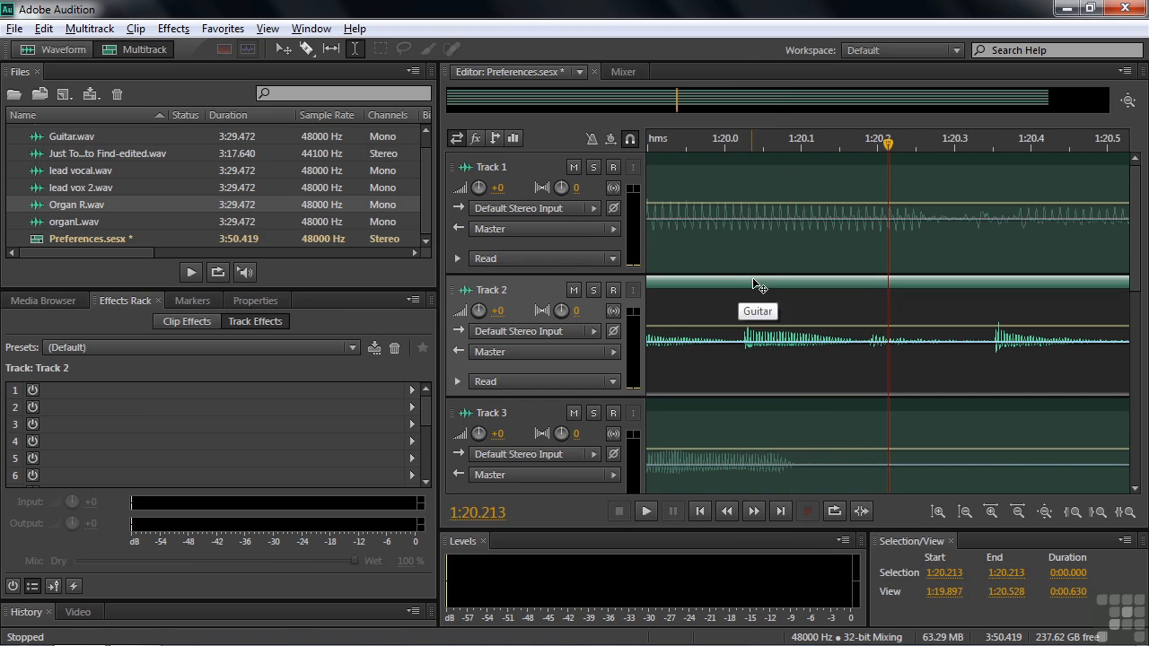
Step: Show lead vocal.wav in the spectral frequency display of the Waveform Editor and increase its spectral resolution to 1024
{"action": "double_click", "coordinate": [44, 168]}
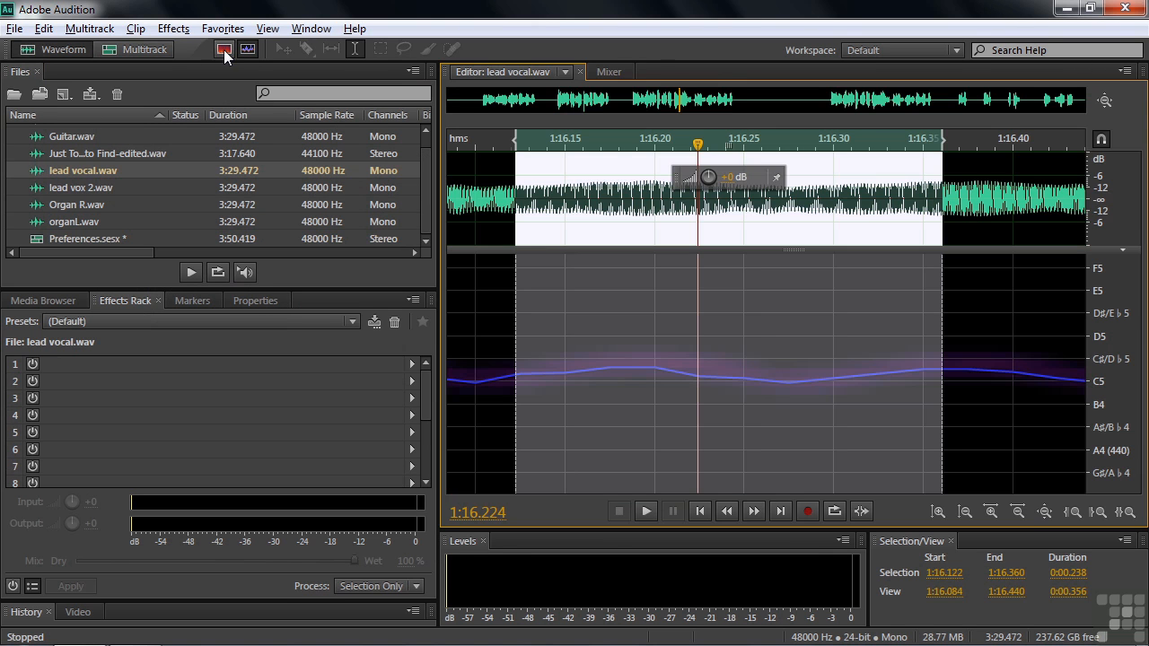
{"action": "left_click", "coordinate": [223, 49]}
{"action": "key", "text": "minus"}
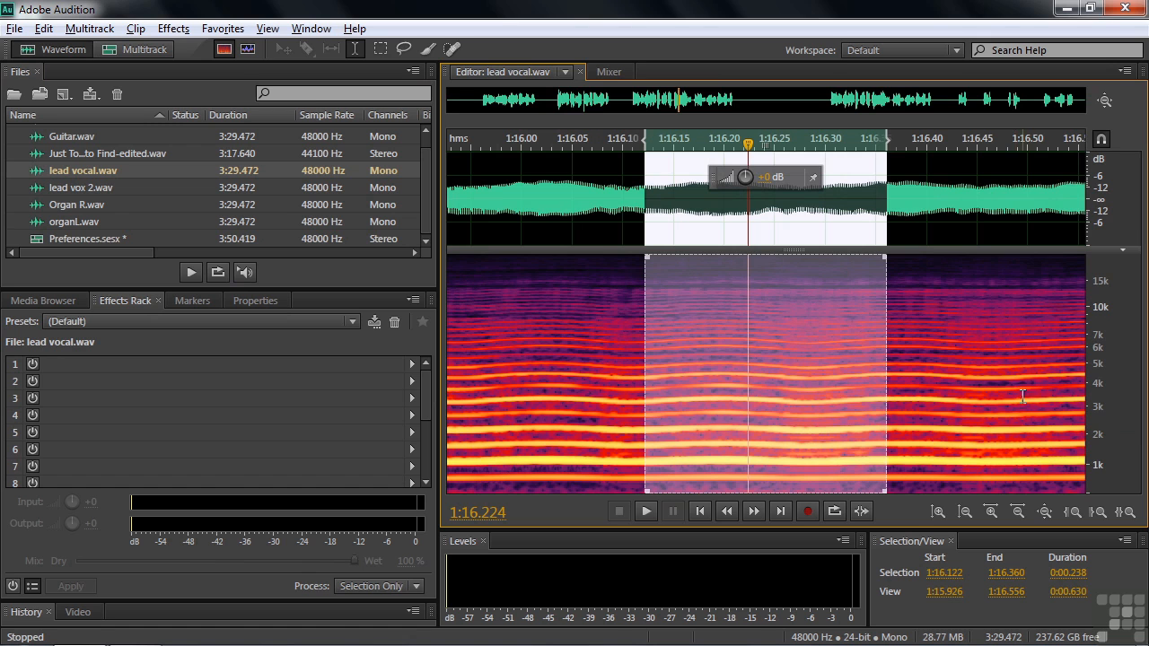
{"action": "right_click", "coordinate": [1126, 414]}
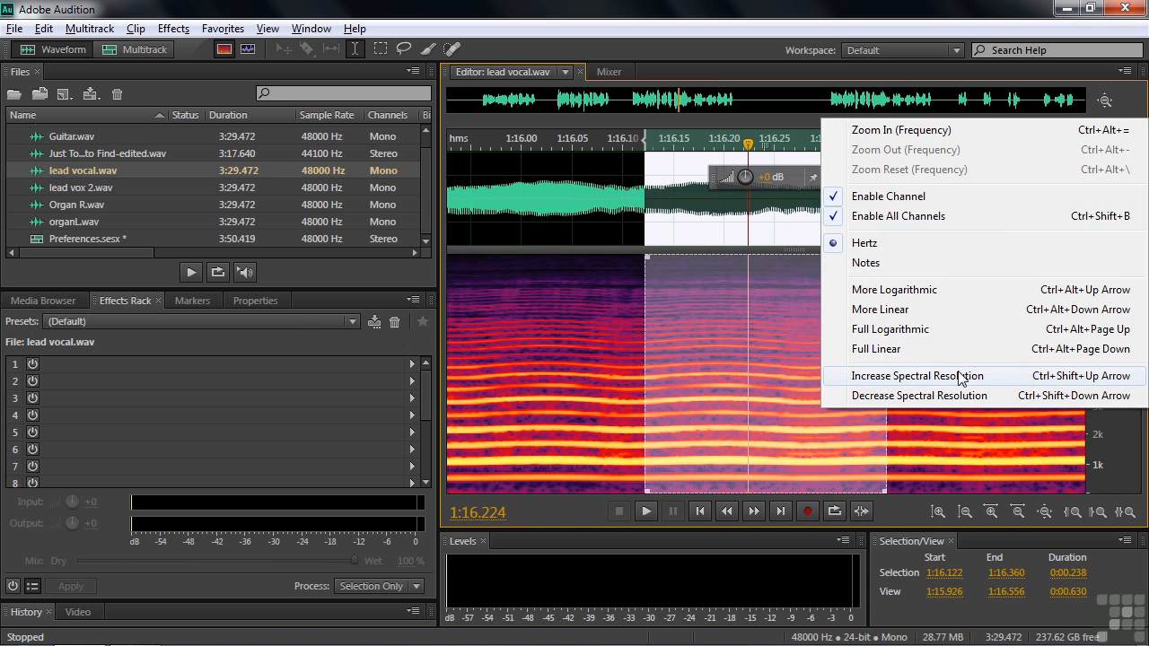
{"action": "left_click", "coordinate": [945, 376]}
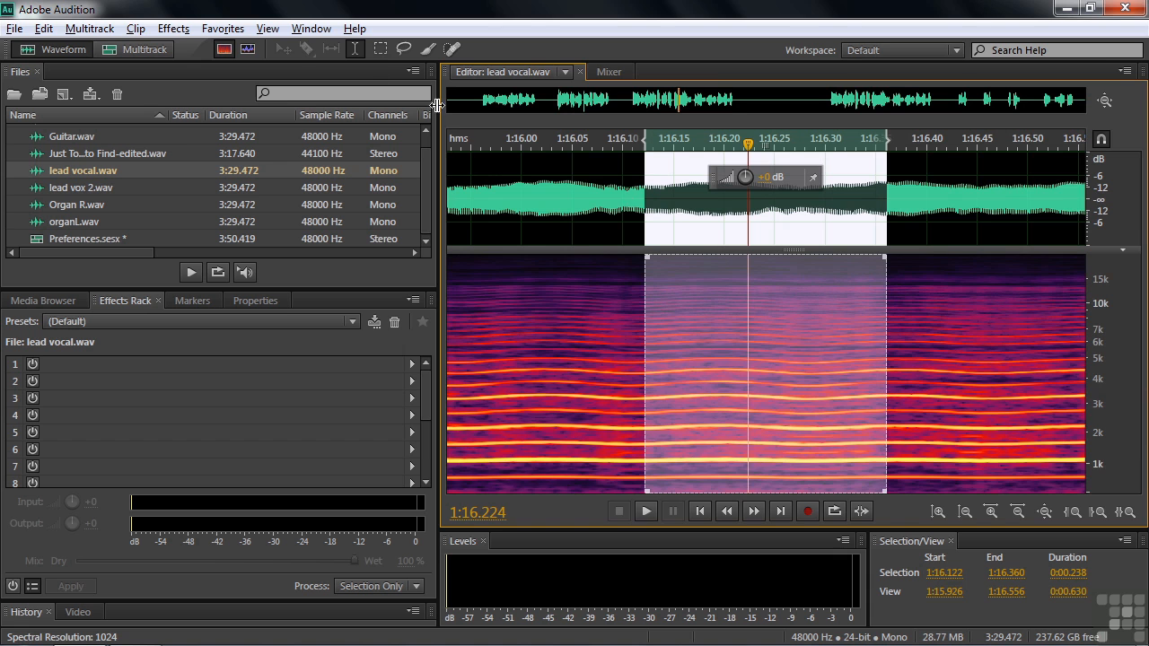
Step: Switch lead vocal.wav to the spectral pitch display and increase its spectral resolution to 4096
{"action": "left_click", "coordinate": [248, 49]}
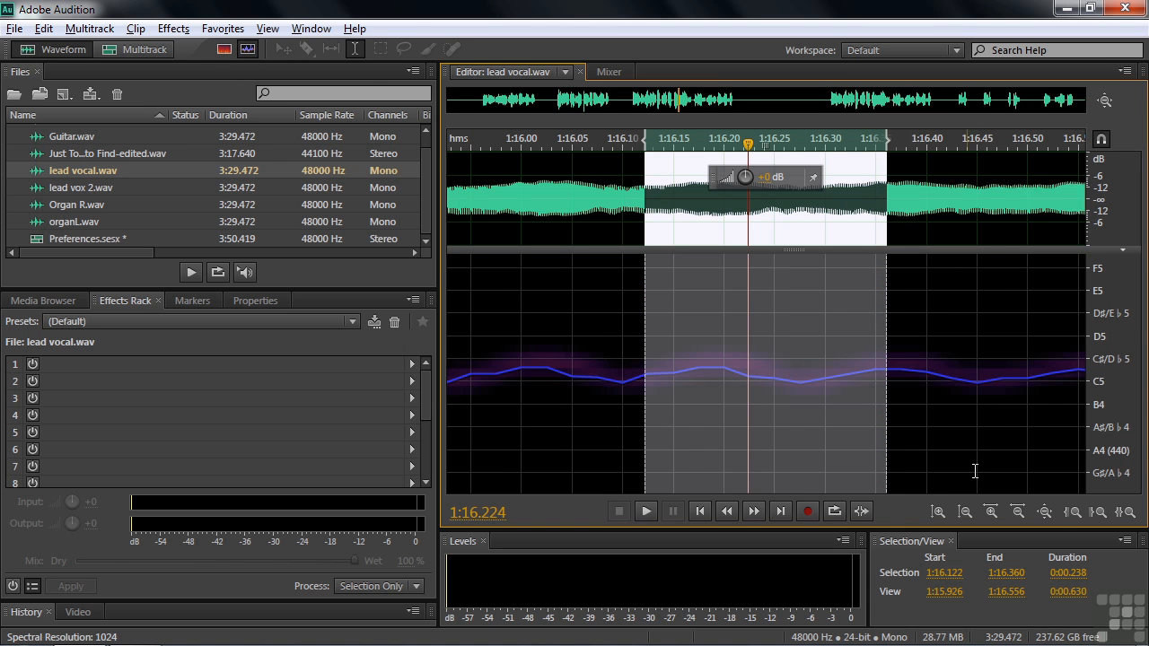
{"action": "key", "text": "minus"}
{"action": "key", "text": "minus"}
{"action": "key", "text": "minus"}
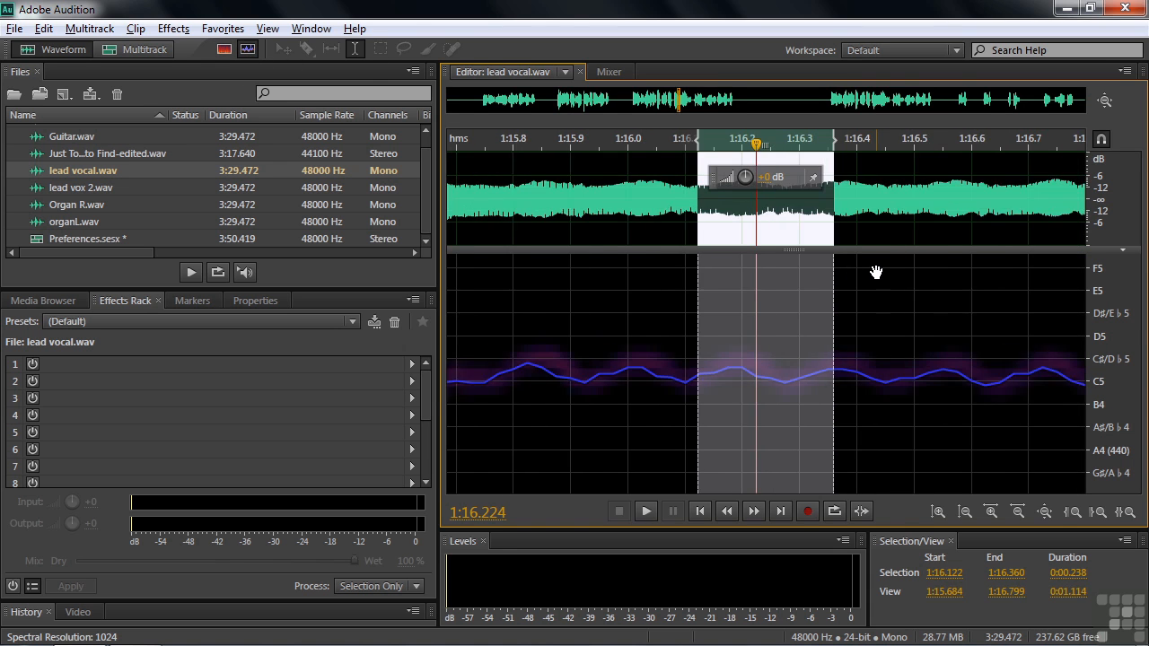
{"action": "key", "text": "minus"}
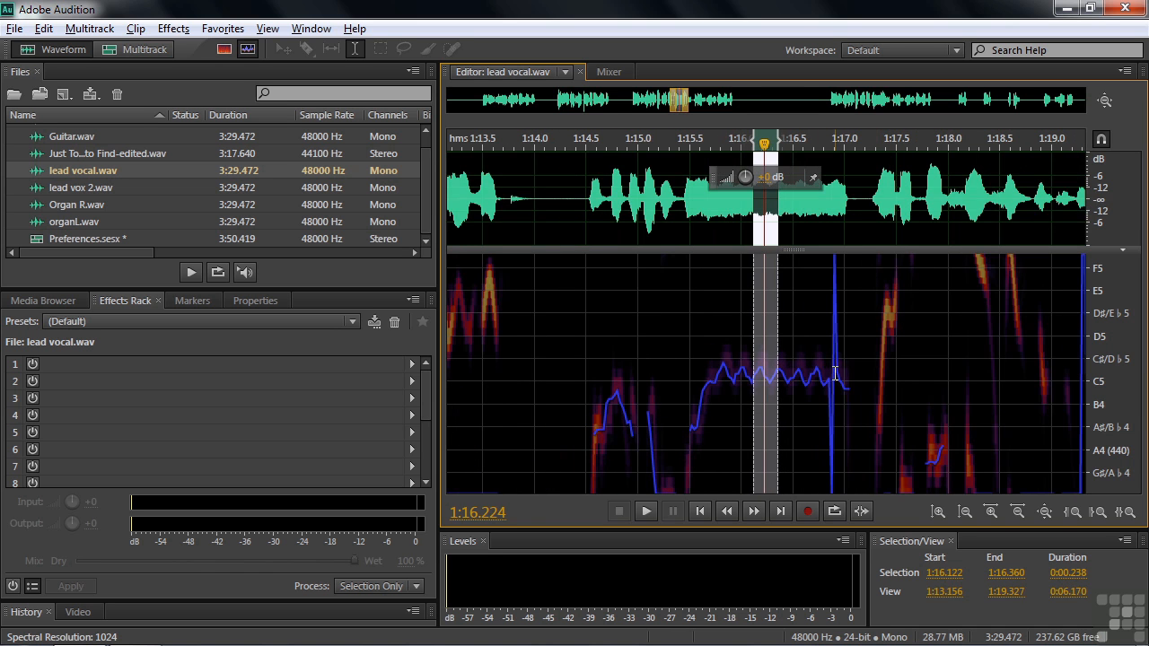
{"action": "right_click", "coordinate": [1122, 429]}
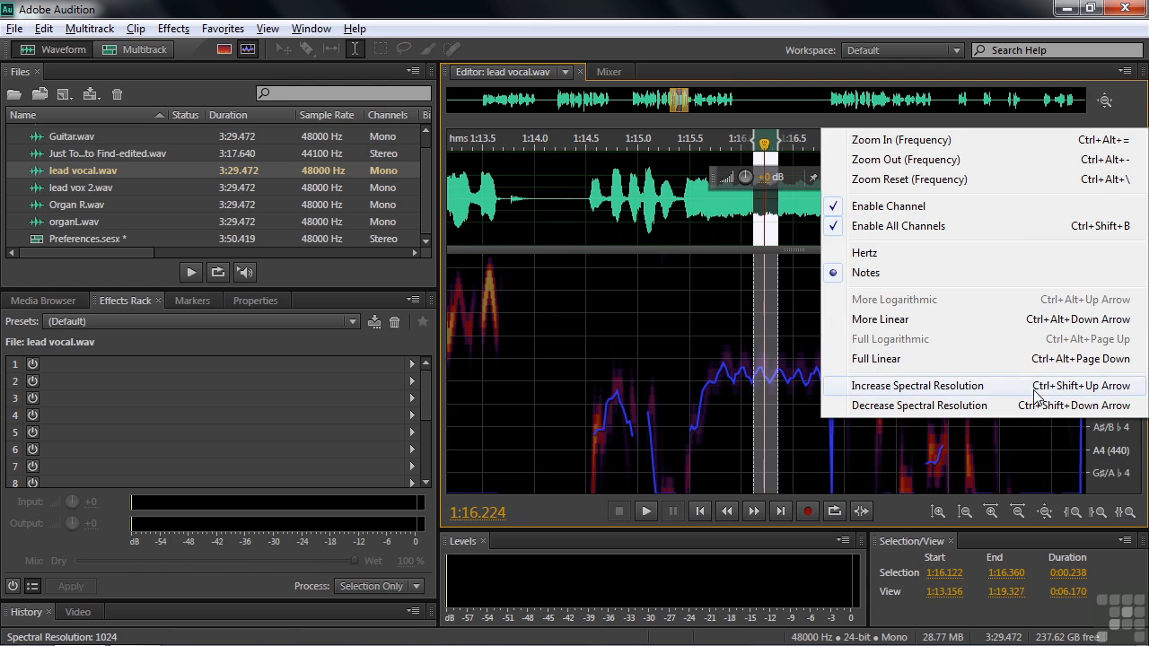
{"action": "left_click", "coordinate": [959, 391]}
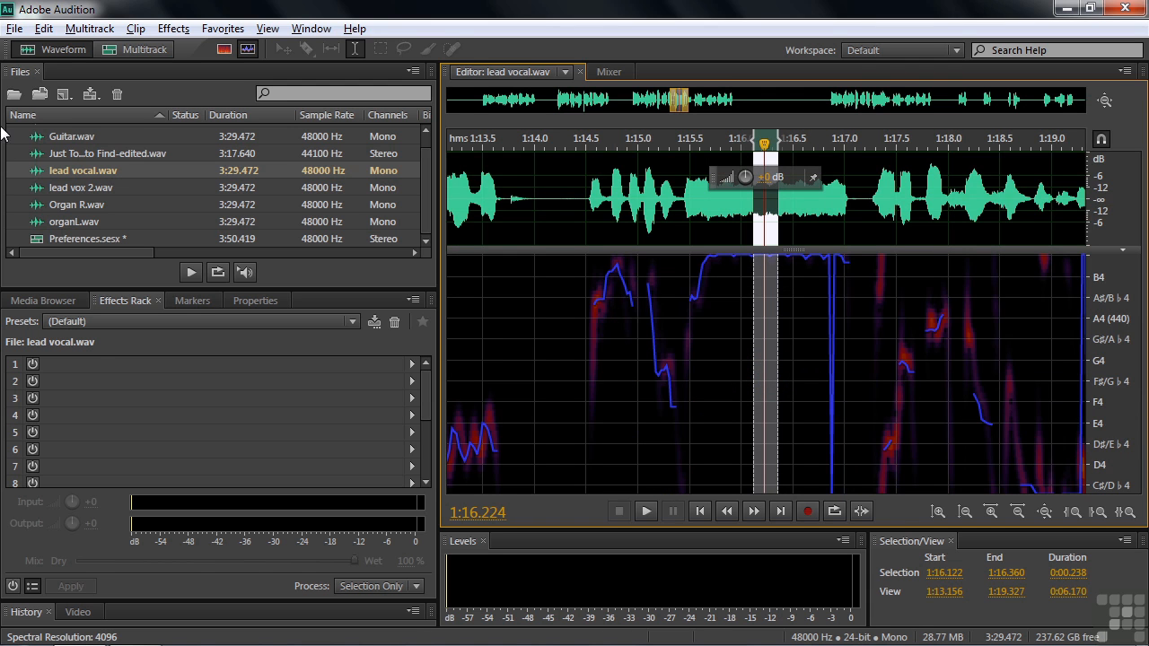
Step: In the preferences, set the pitch display's gridline opacity to 53 and decibel range to 69 dB, view the Time Display settings, and apply the changes
{"action": "left_click", "coordinate": [43, 28]}
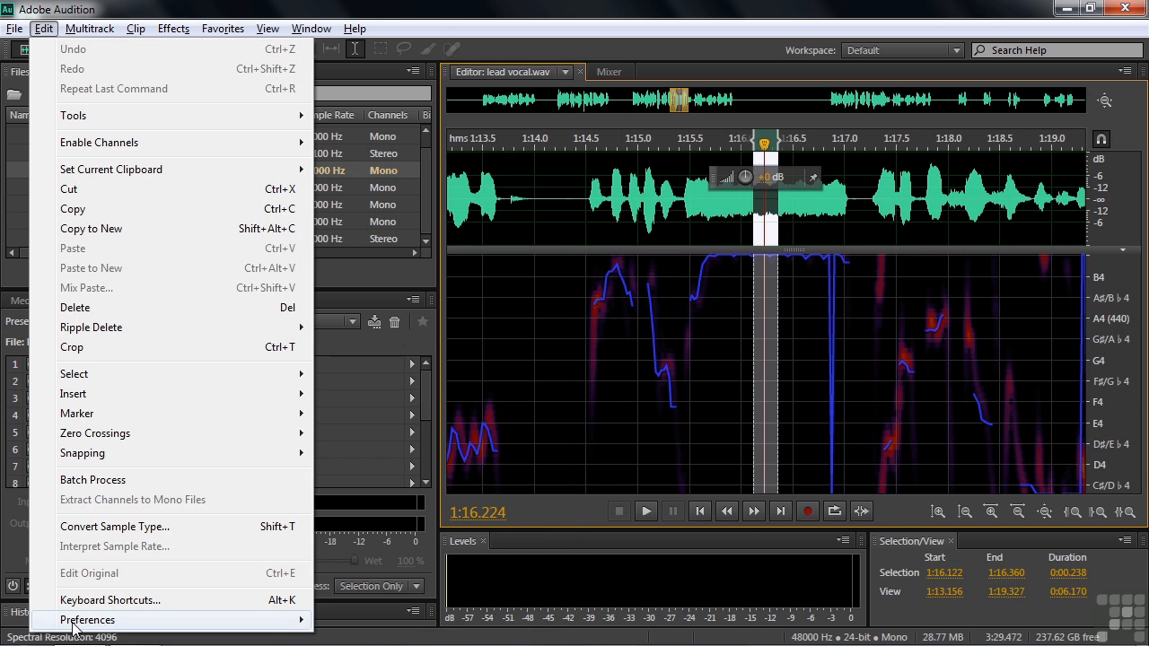
{"action": "mouse_move", "coordinate": [252, 623]}
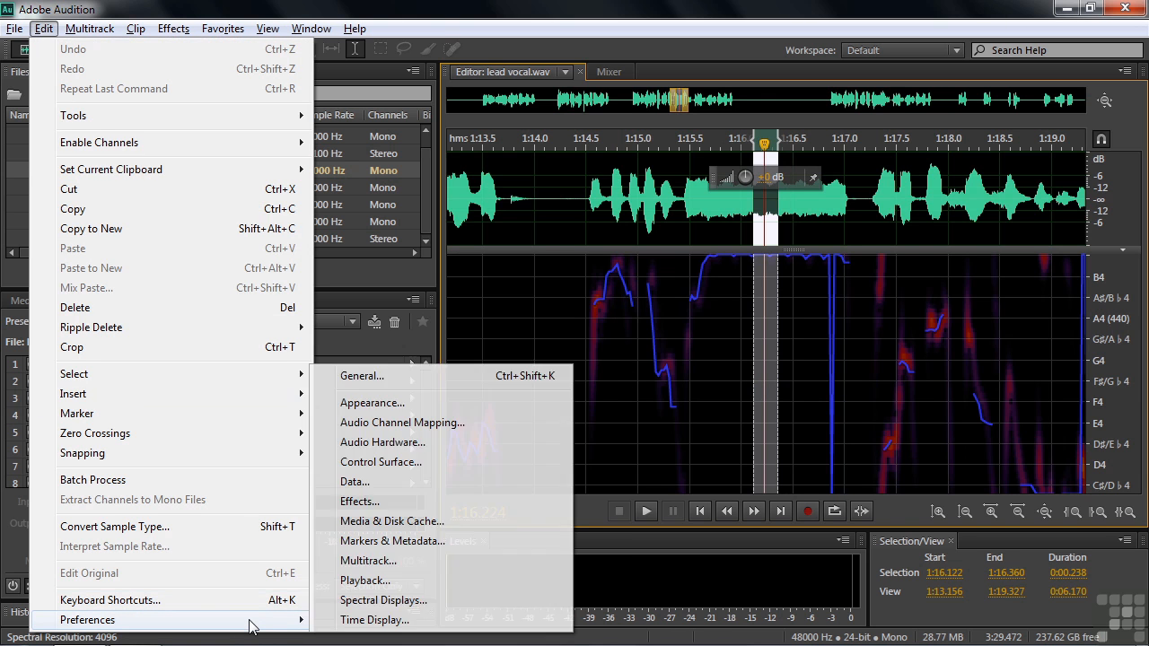
{"action": "left_click", "coordinate": [364, 602]}
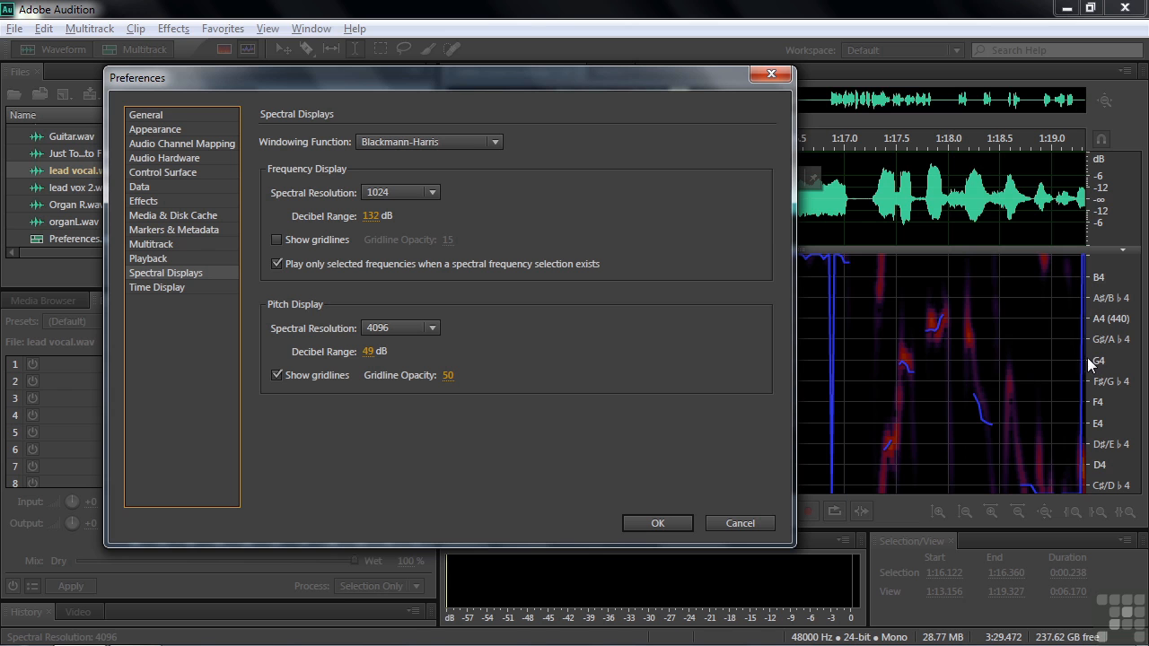
{"action": "left_click_drag", "start_coordinate": [447, 378], "coordinate": [474, 399]}
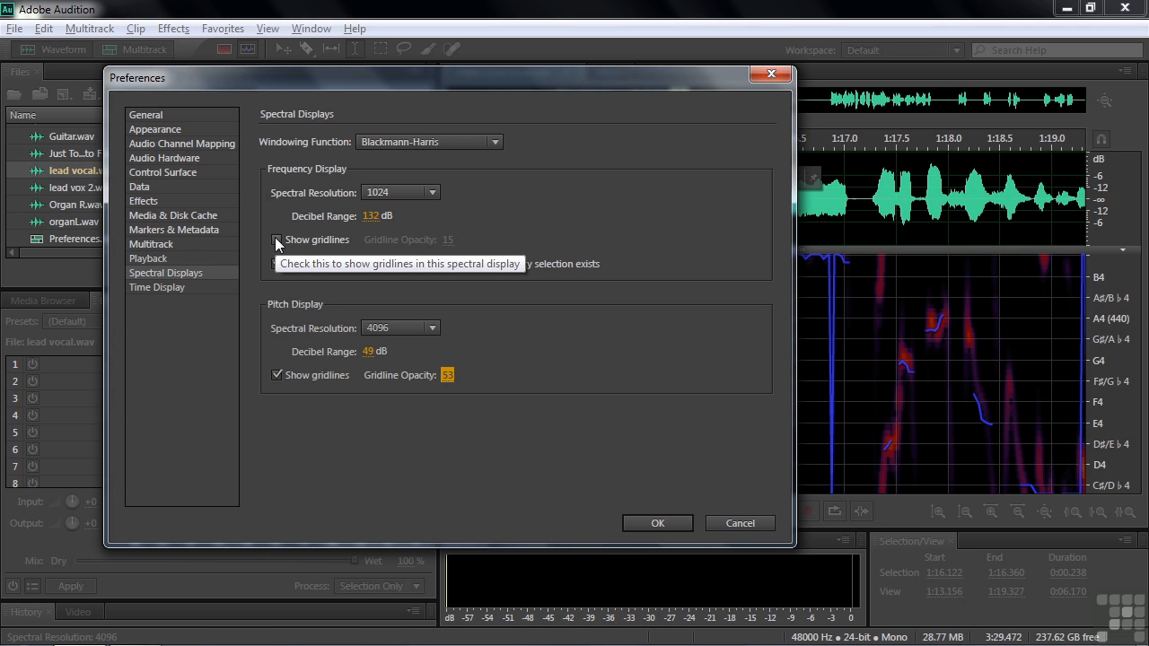
{"action": "left_click_drag", "start_coordinate": [368, 352], "coordinate": [397, 361]}
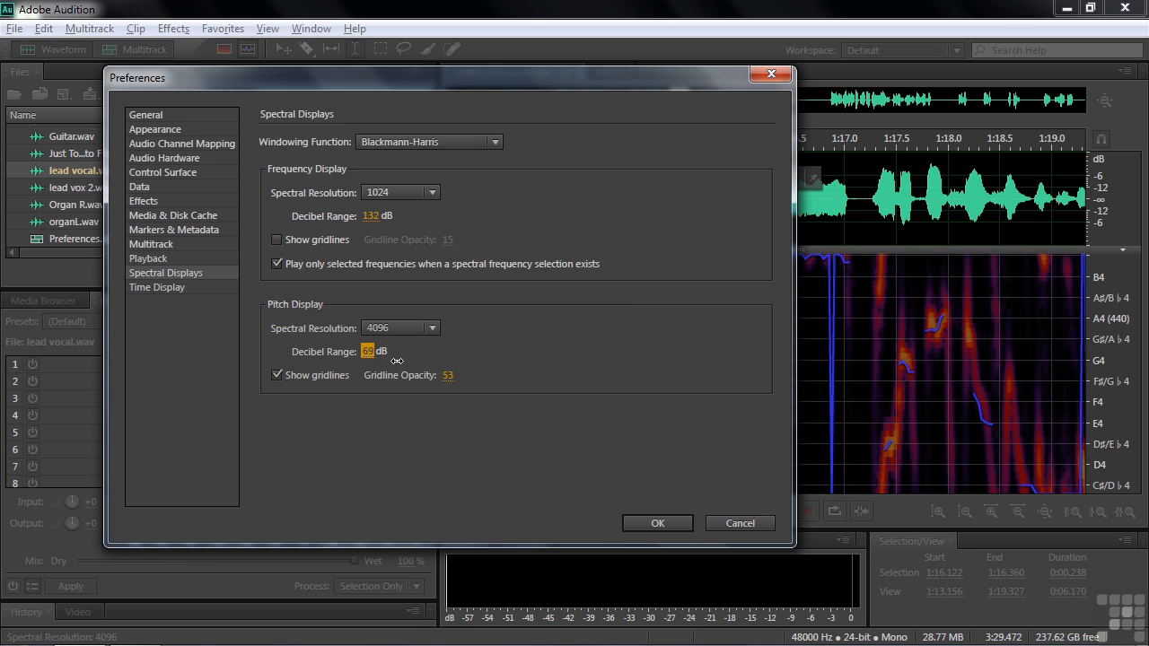
{"action": "left_click", "coordinate": [136, 287]}
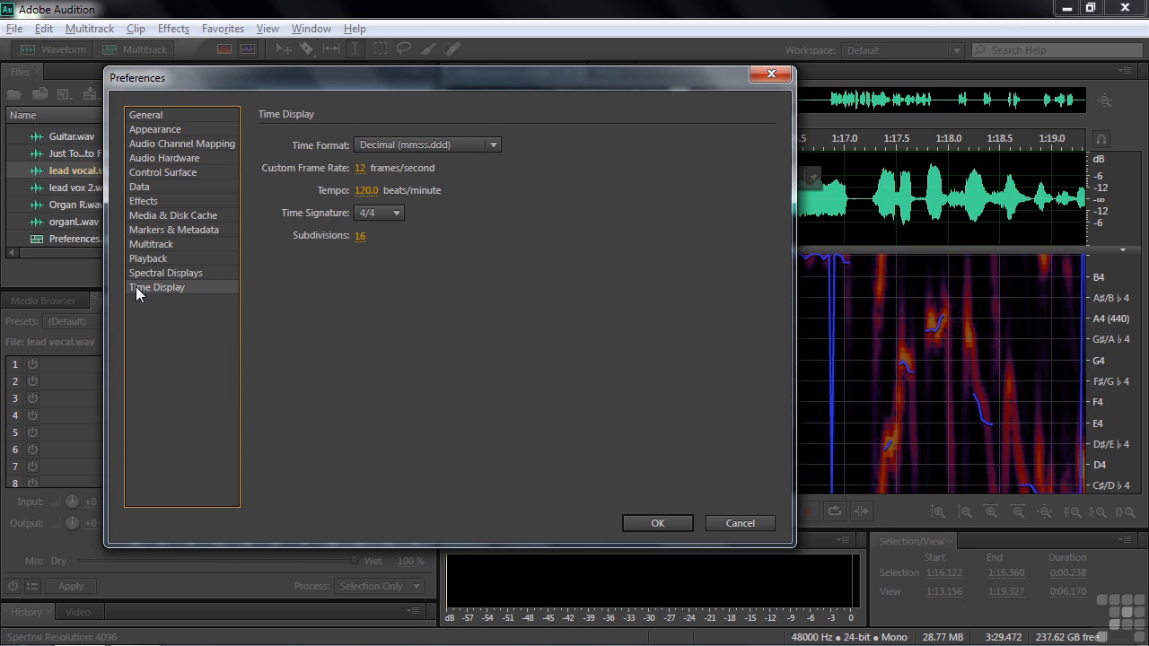
{"action": "left_click", "coordinate": [657, 523]}
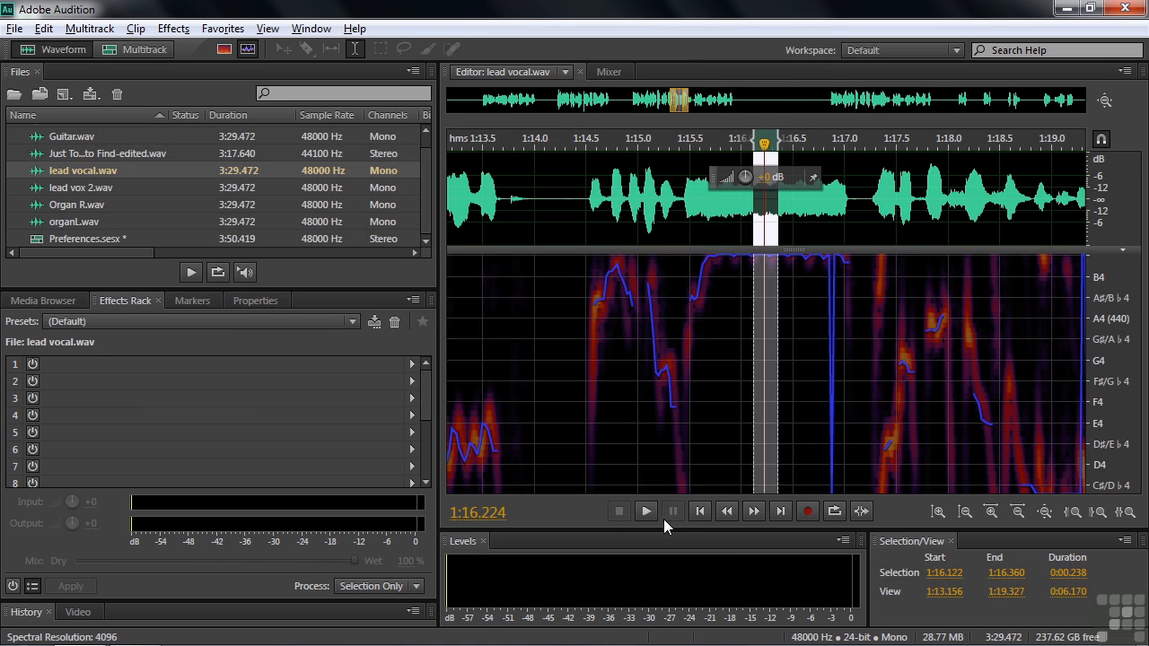
Step: Examine the time display format options of the timeline ruler and dismiss them without changing the format
{"action": "right_click", "coordinate": [584, 141]}
{"action": "mouse_move", "coordinate": [646, 154]}
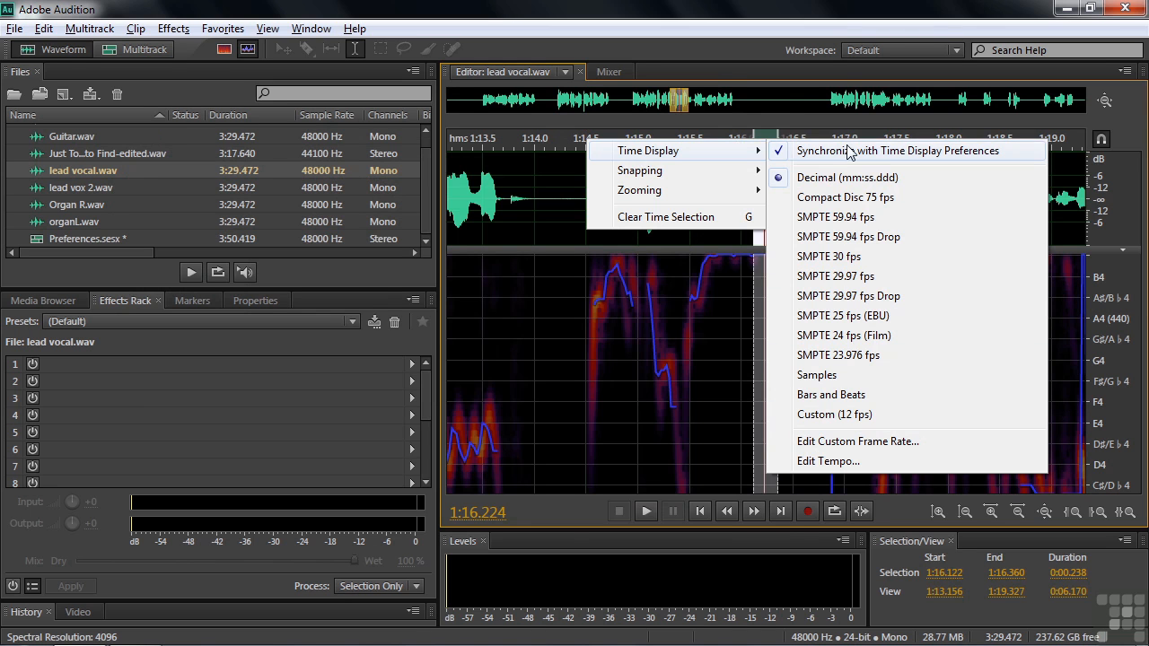
{"action": "left_click", "coordinate": [564, 137]}
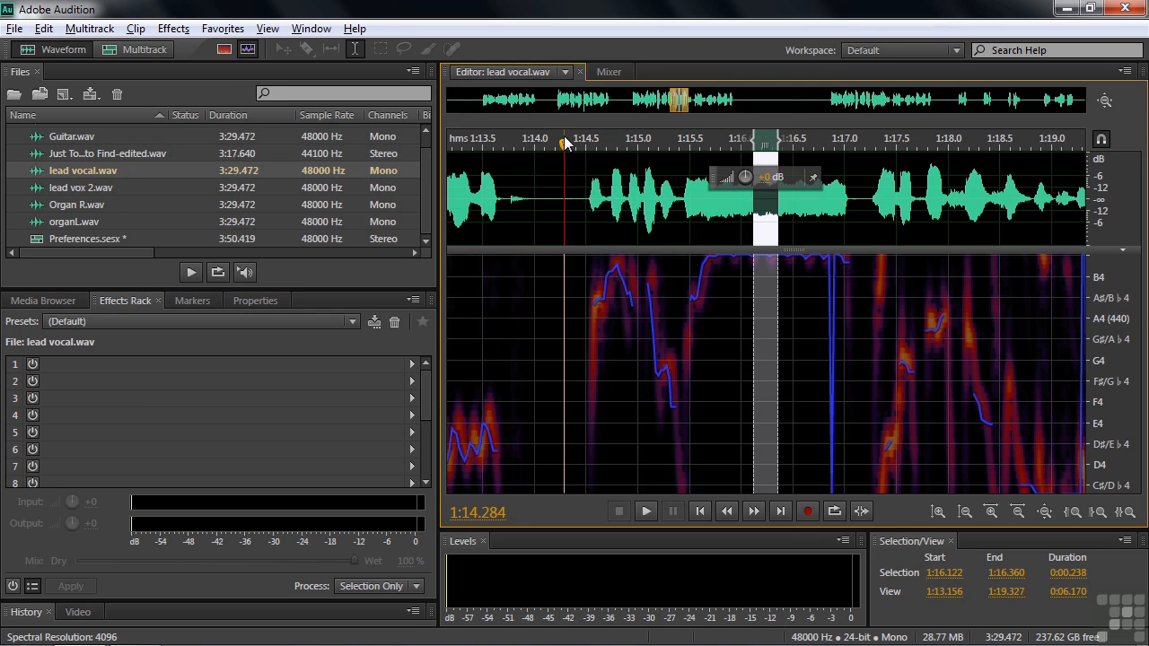
Step: Open the keyboard shortcuts editor and inspect the shortcut assigned to the Save command among the File commands
{"action": "left_click", "coordinate": [44, 30]}
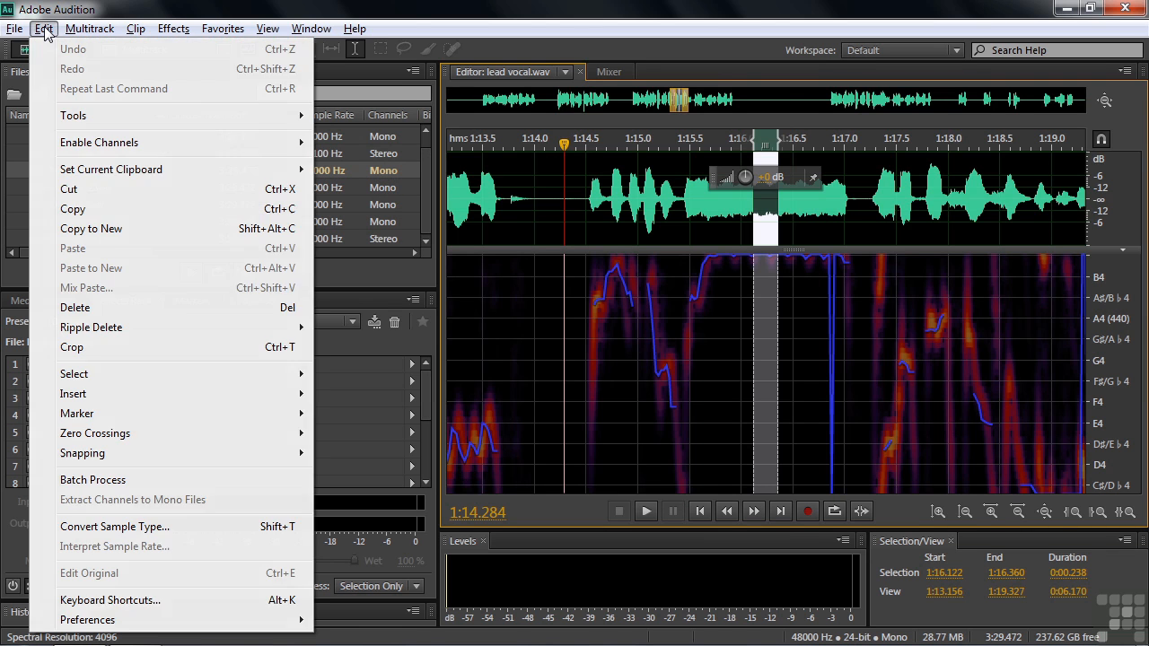
{"action": "left_click", "coordinate": [128, 601]}
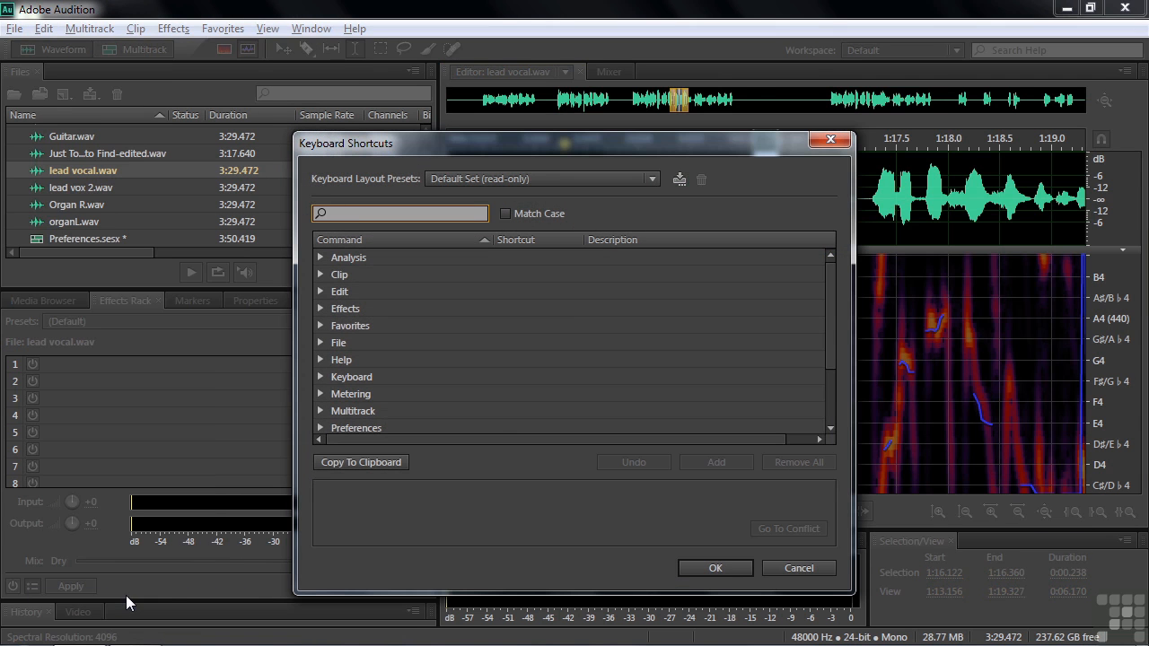
{"action": "left_click", "coordinate": [320, 343]}
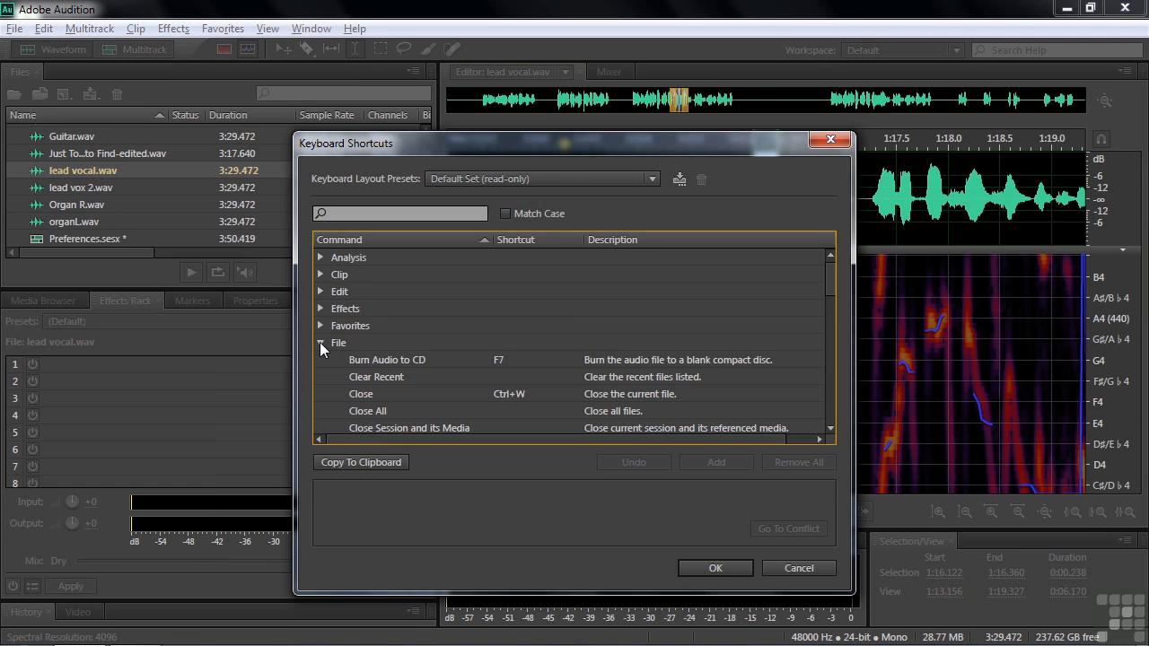
{"action": "left_click_drag", "start_coordinate": [832, 279], "coordinate": [843, 382]}
{"action": "left_click", "coordinate": [378, 296]}
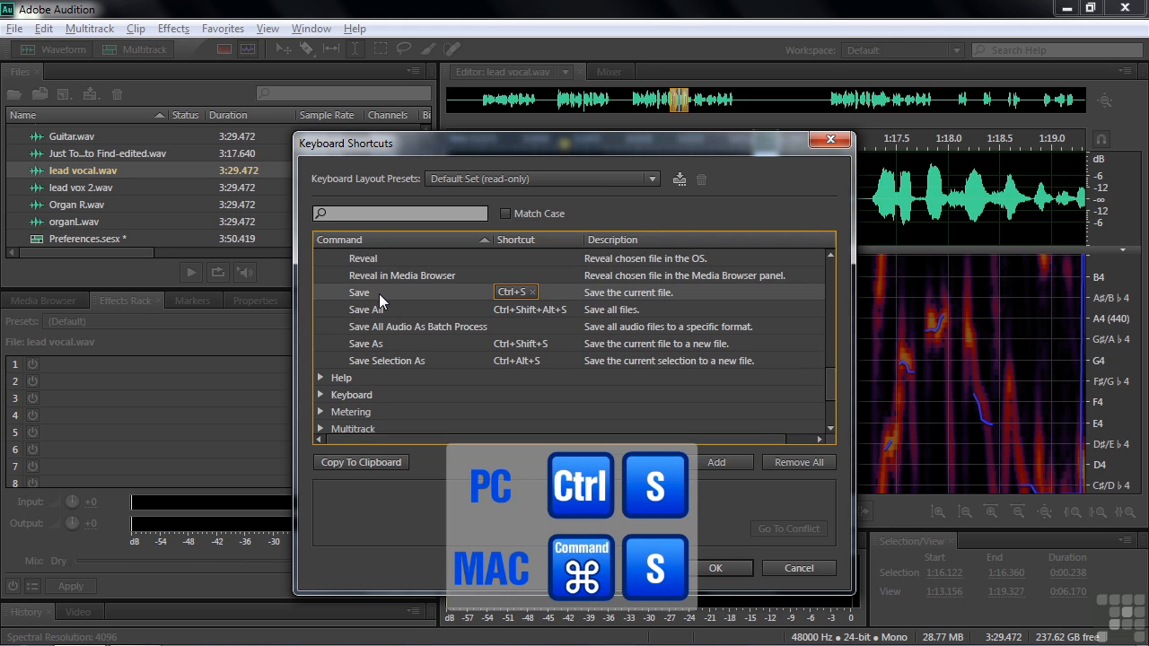
Step: Try assigning the shortcut Ctrl+S to Reveal in Media Browser, undo the assignment, and close the keyboard shortcuts without saving
{"action": "left_click", "coordinate": [421, 274]}
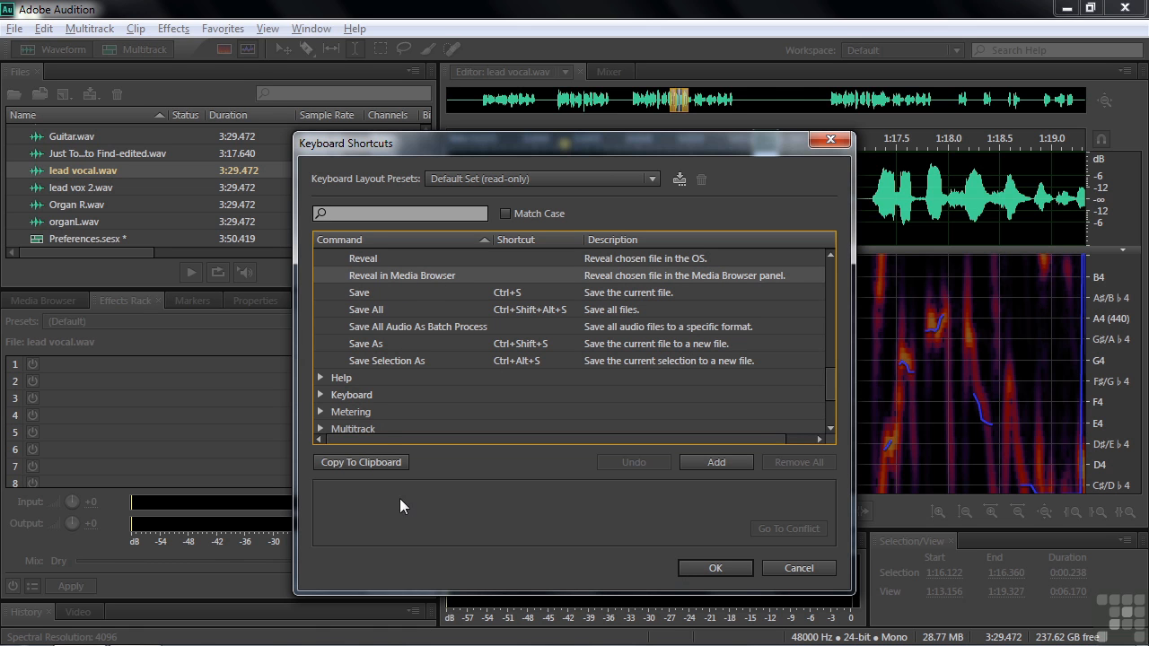
{"action": "left_click", "coordinate": [721, 461]}
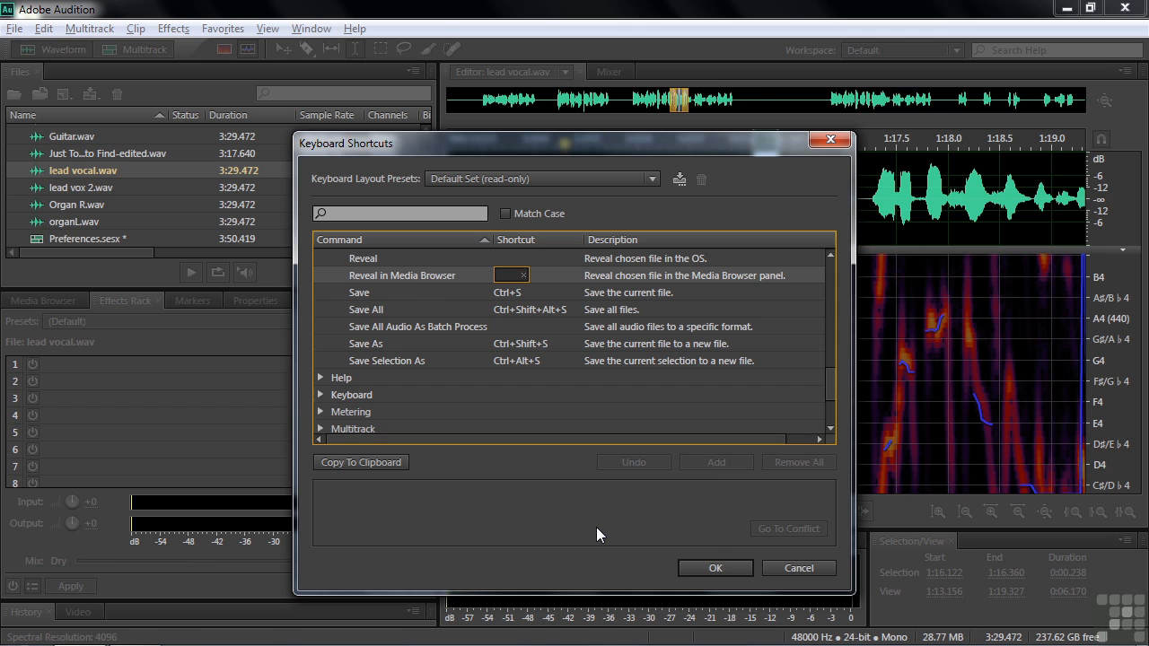
{"action": "key", "text": "ctrl+s"}
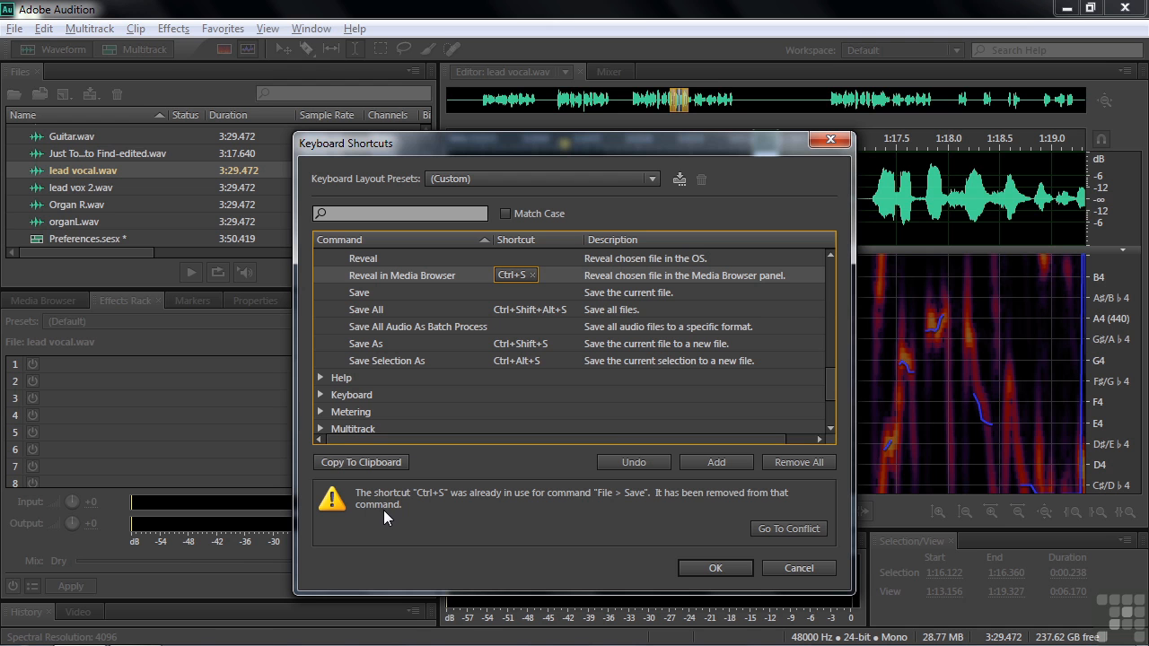
{"action": "left_click", "coordinate": [626, 459]}
{"action": "left_click", "coordinate": [812, 567]}
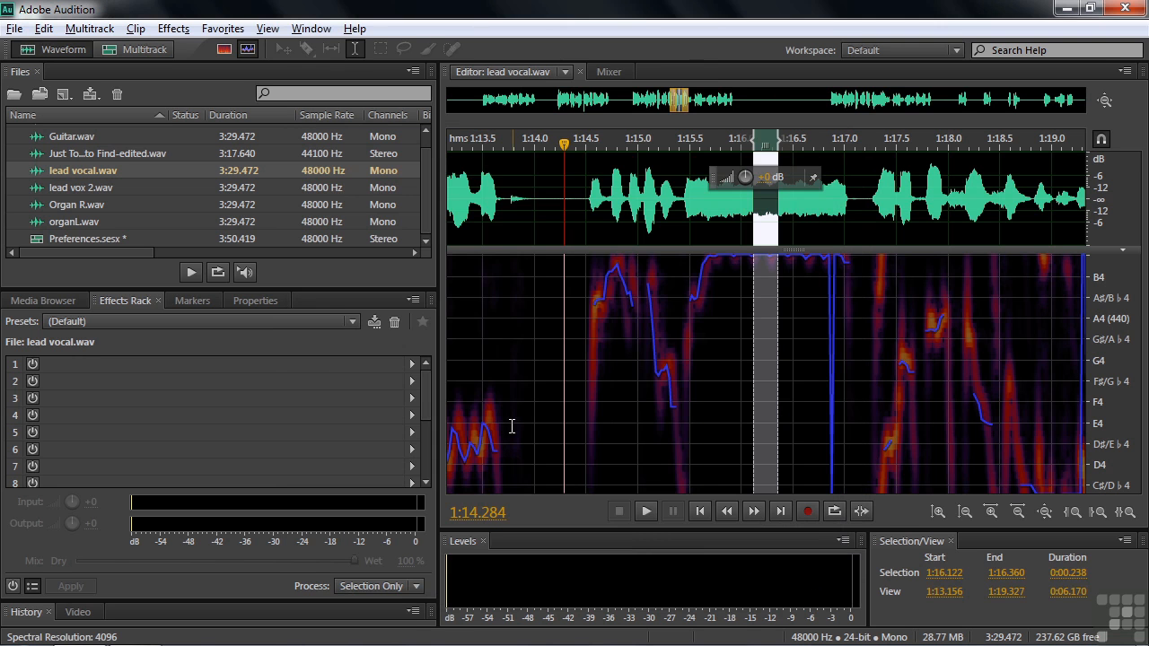